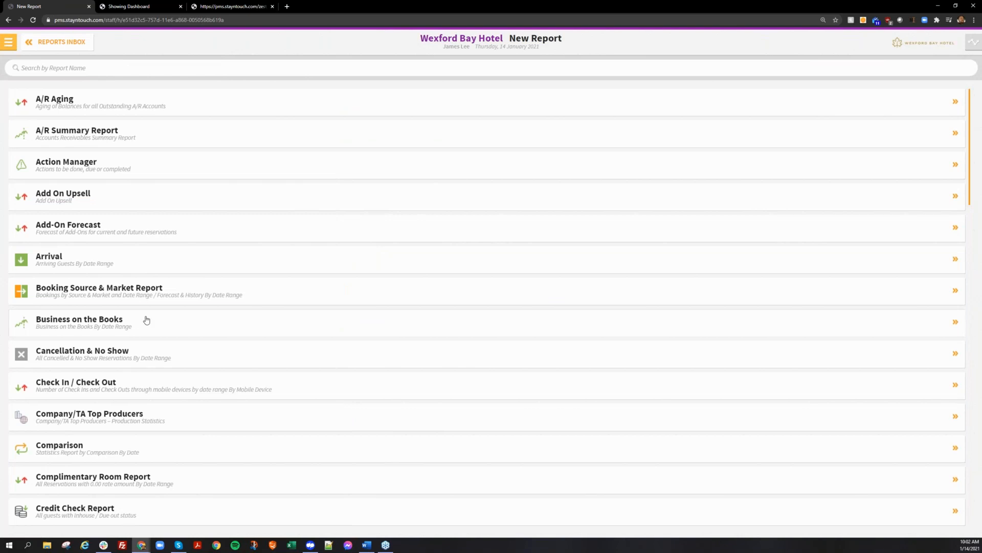
# Step: Go to the Reports Inbox to see reports requested for 01-14-2021
pyautogui.click(60, 42)
# Step: Start a new report schedule for Business on the Books and review its time periods
pyautogui.click(10, 44)
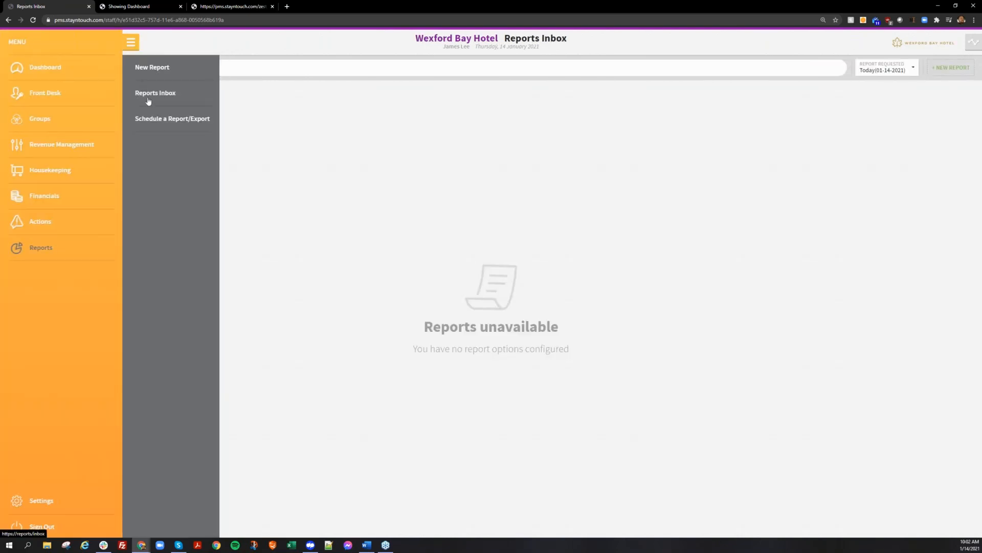
pyautogui.click(149, 118)
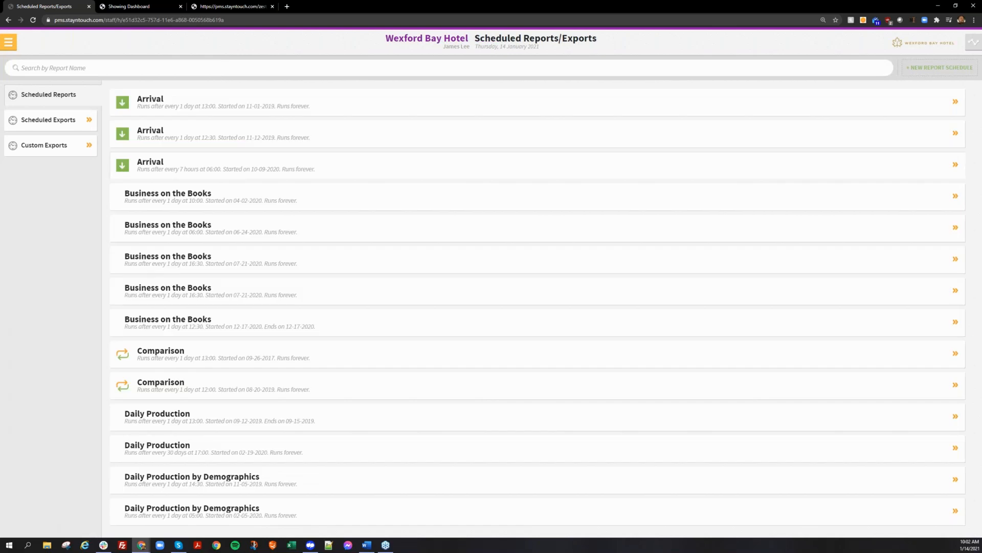
pyautogui.click(940, 67)
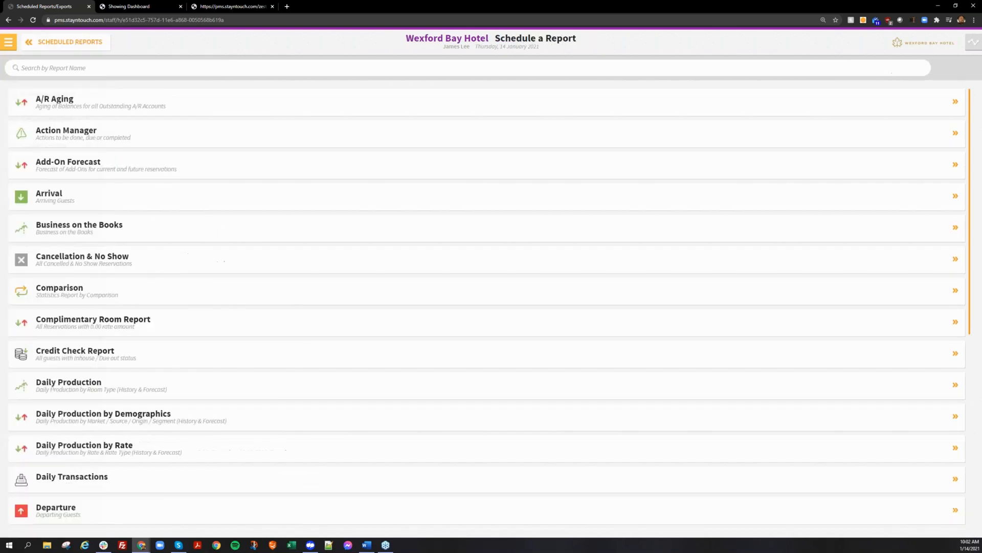
pyautogui.click(142, 238)
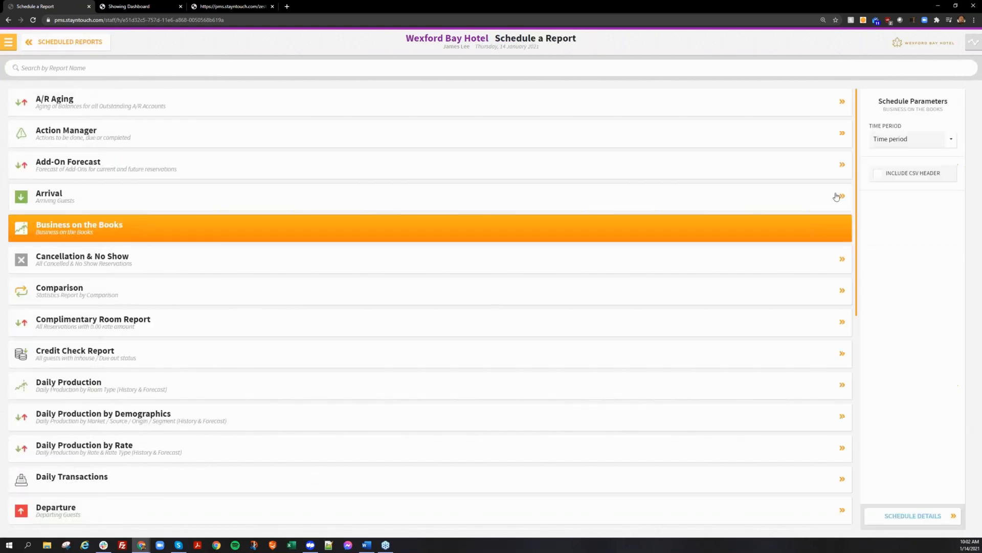
pyautogui.click(890, 145)
pyautogui.scroll(-1, 901, 302)
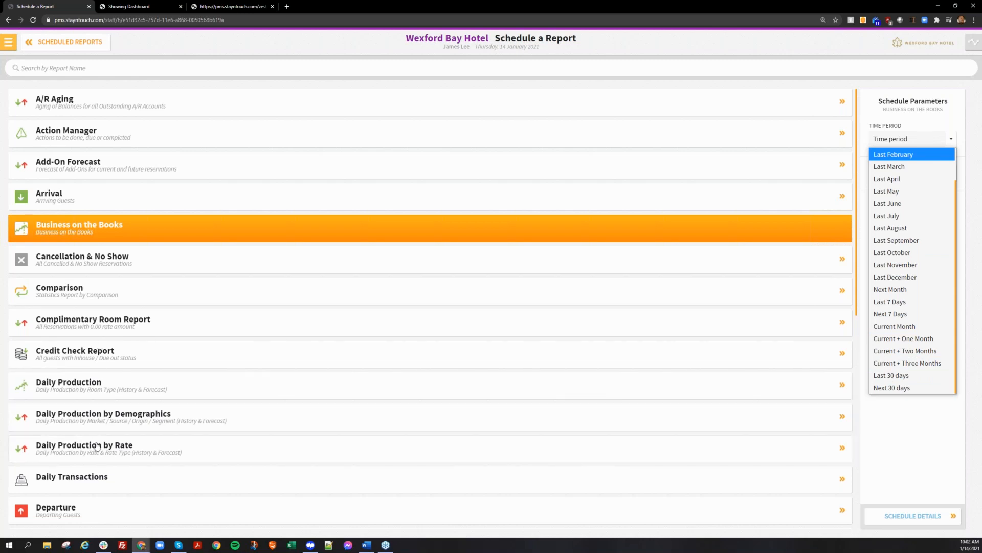
pyautogui.scroll(-3, 98, 447)
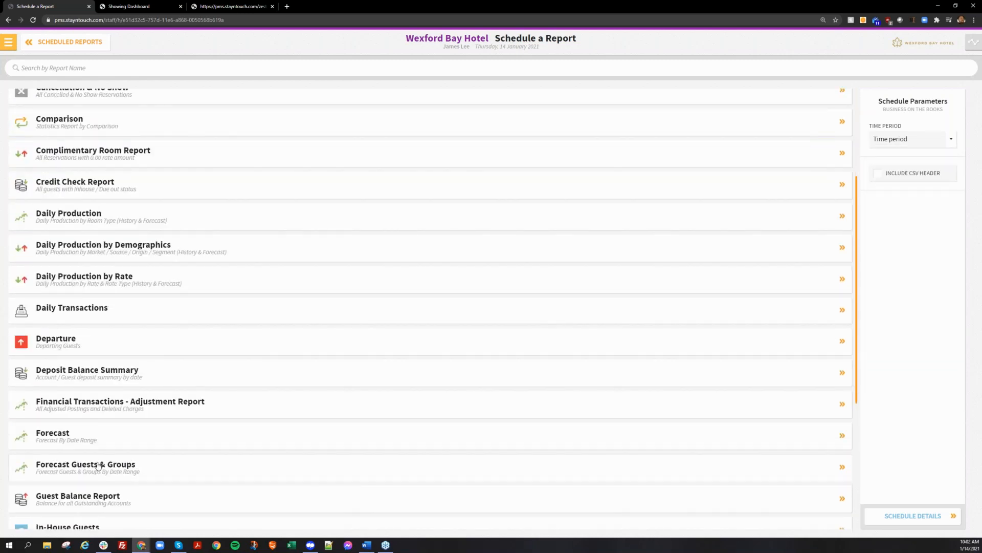
# Step: Switch the schedule to Forecast Guests & Groups and browse its time period choices
pyautogui.click(99, 465)
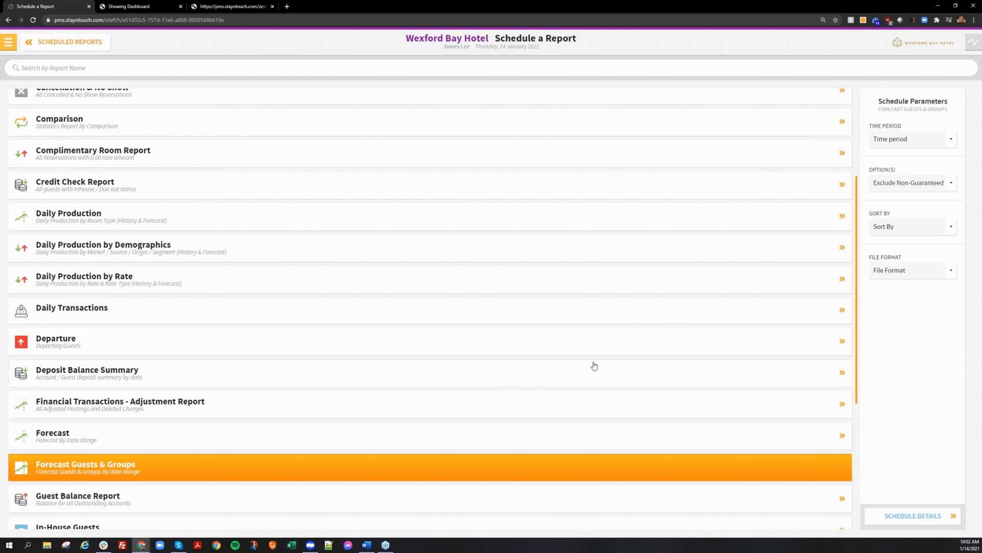
pyautogui.click(907, 138)
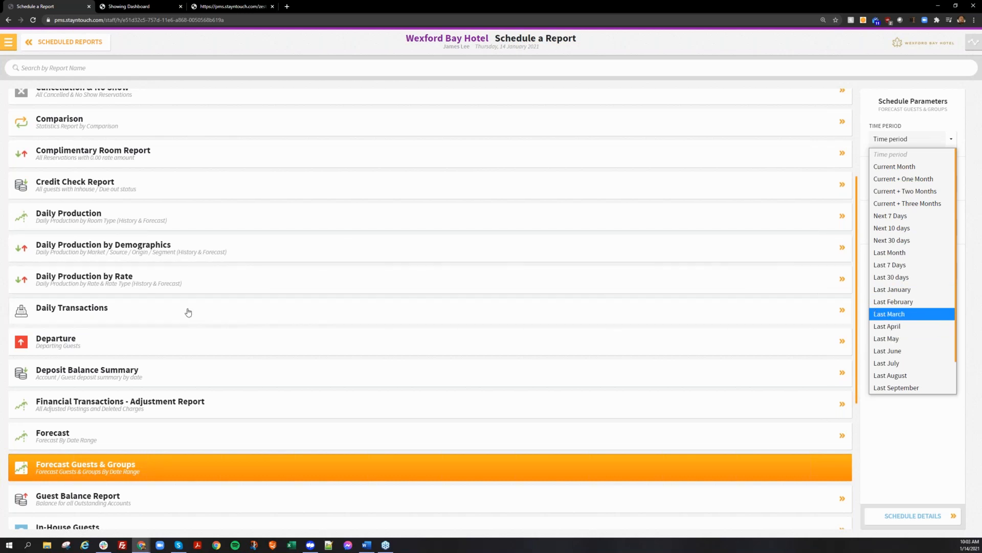
pyautogui.scroll(-2, 187, 314)
pyautogui.scroll(-2, 189, 318)
pyautogui.scroll(1, 190, 321)
pyautogui.scroll(2, 190, 321)
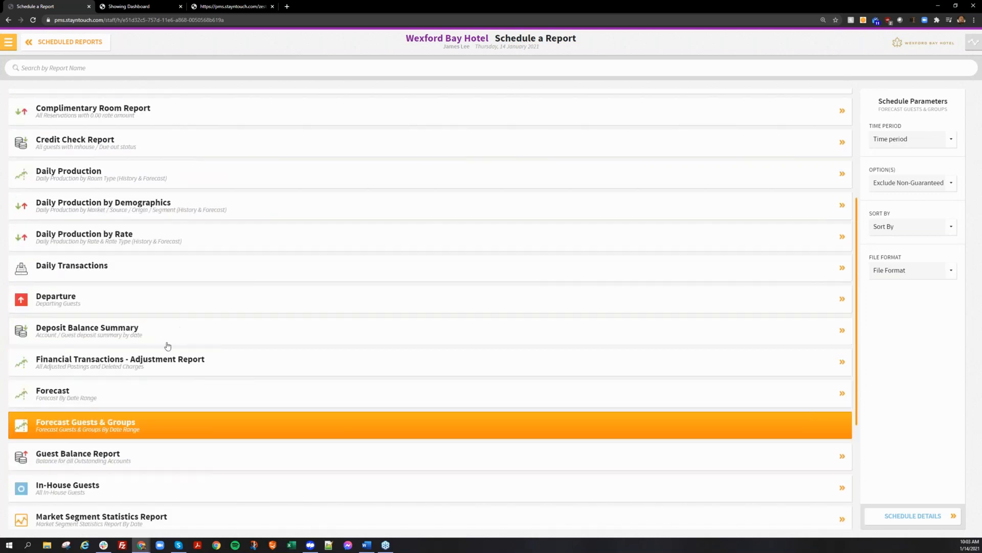
pyautogui.scroll(-1, 169, 340)
pyautogui.scroll(-3, 162, 344)
pyautogui.scroll(6, 164, 338)
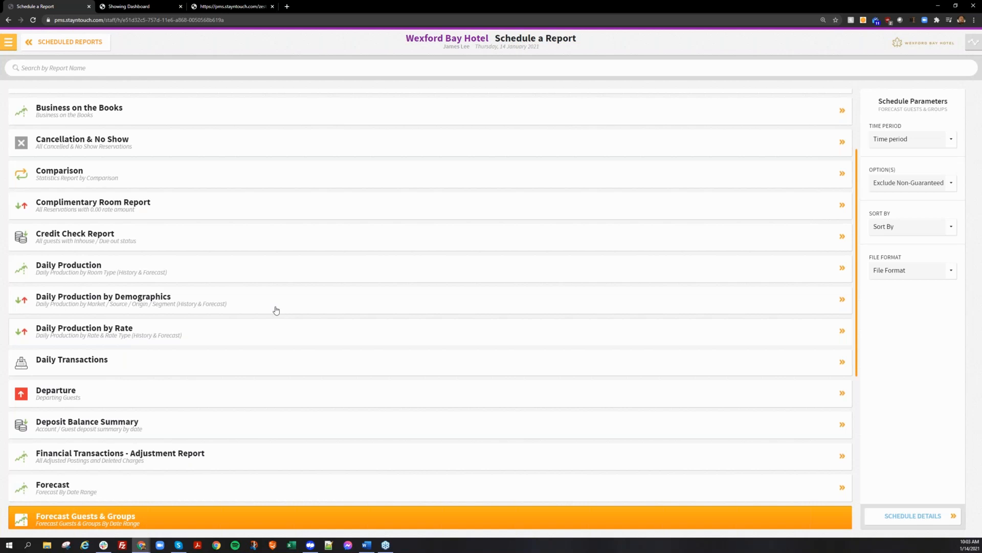
# Step: Review Daily Production by Rate's time periods, then pick Financial Transactions - Adjustment Report
pyautogui.click(897, 147)
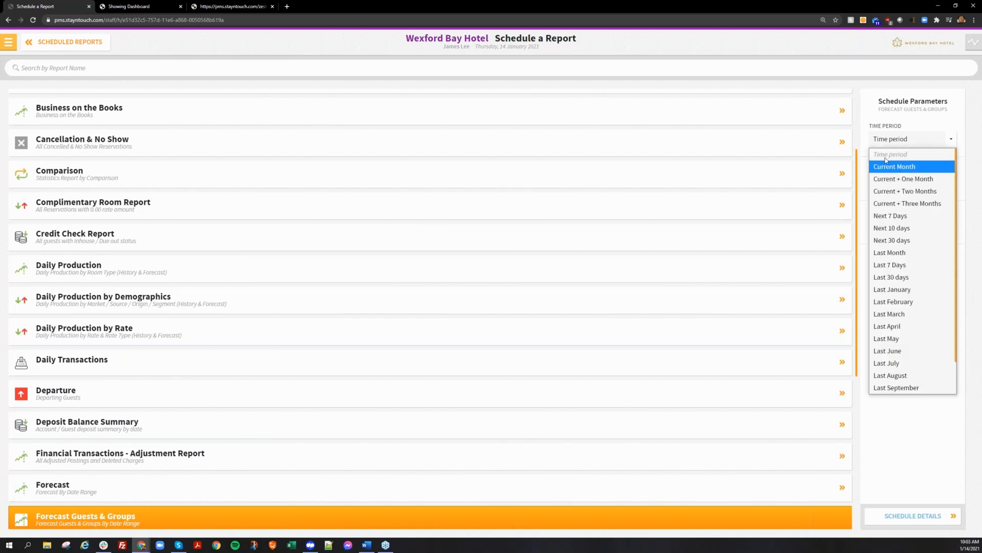
pyautogui.click(268, 329)
pyautogui.click(268, 329)
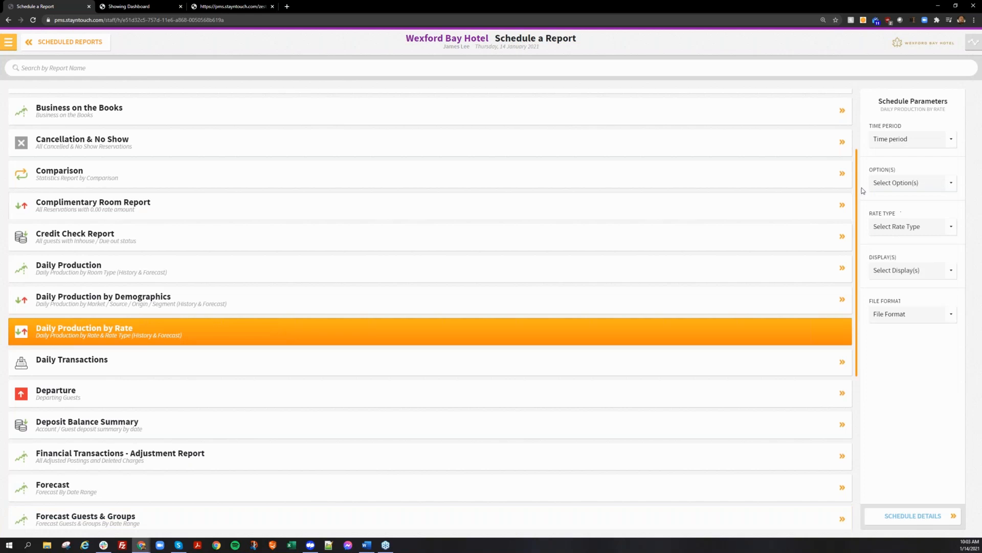
pyautogui.click(917, 141)
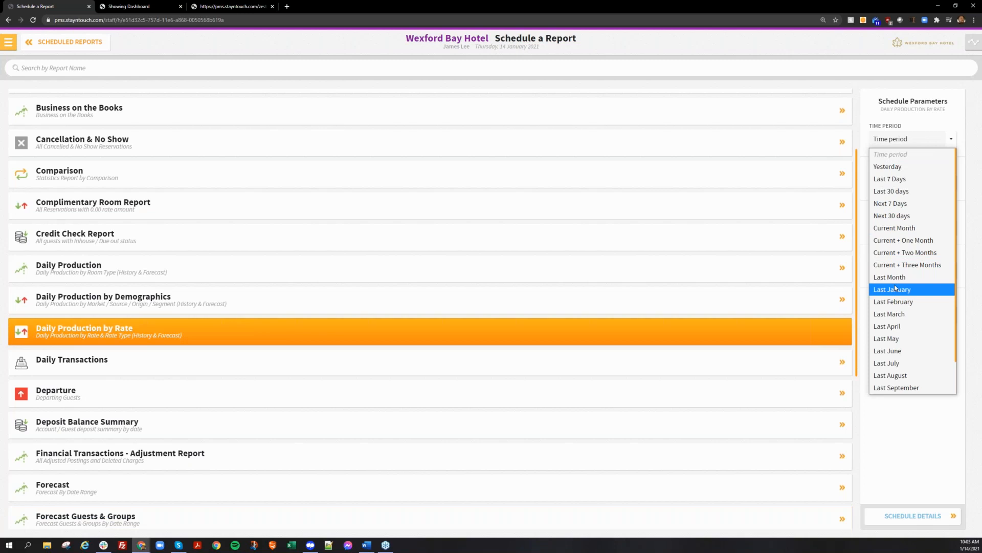
pyautogui.scroll(-1, 898, 307)
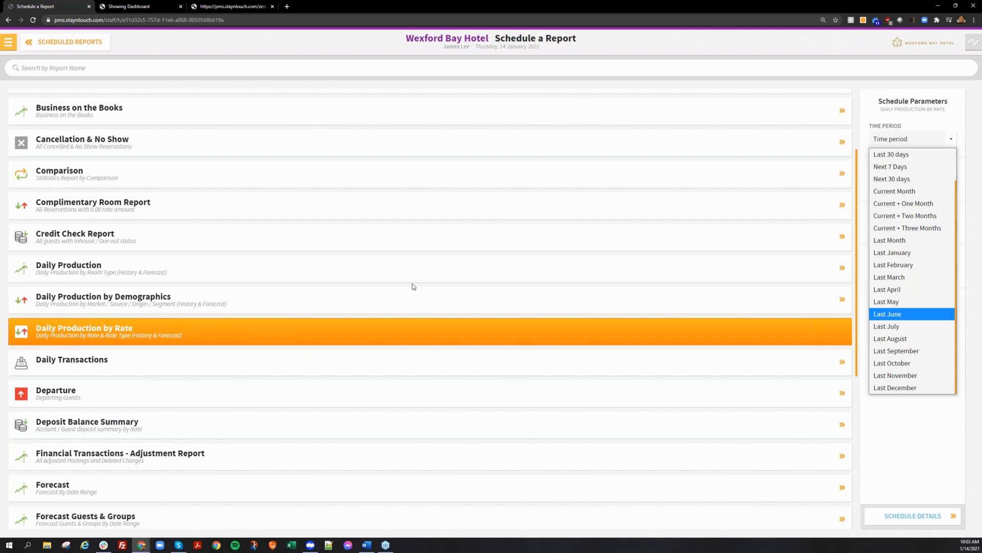
pyautogui.click(109, 457)
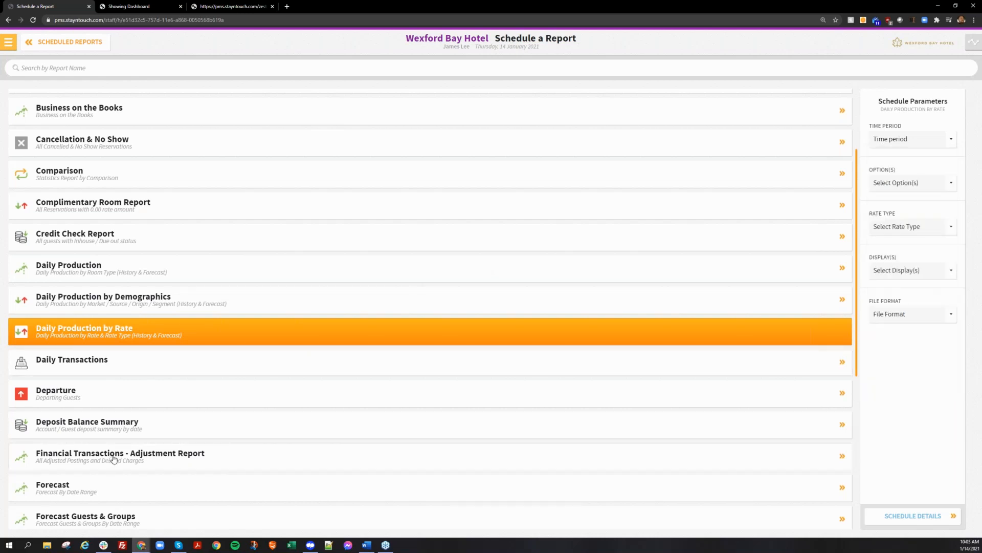
pyautogui.click(924, 148)
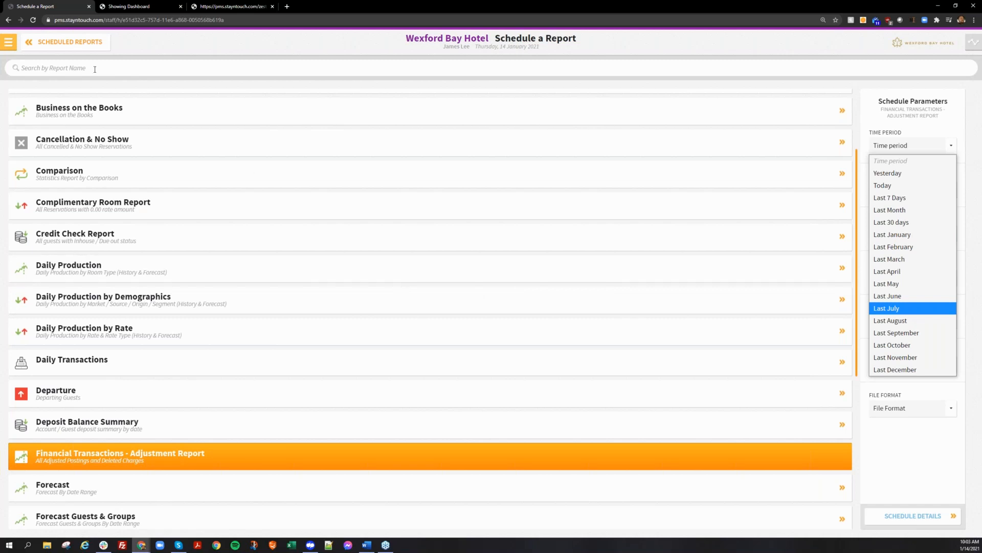
# Step: Return to the scheduled reports list, then go to the manager dashboard
pyautogui.click(73, 48)
pyautogui.click(72, 46)
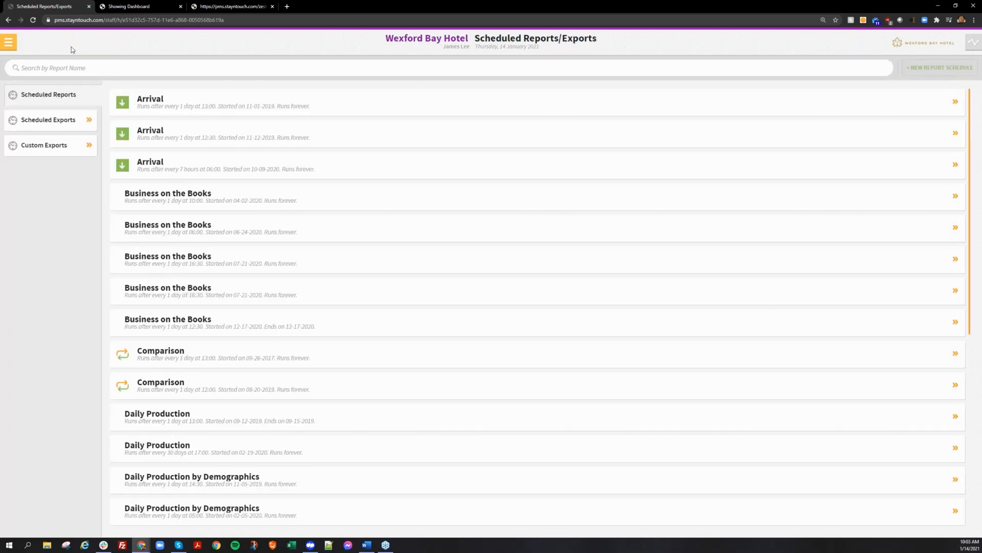
pyautogui.click(8, 42)
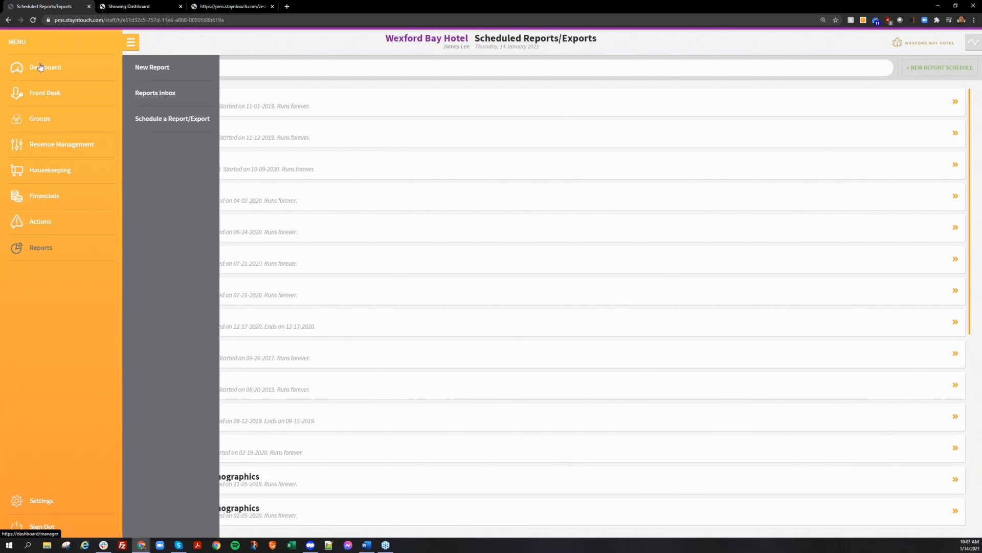
pyautogui.click(41, 67)
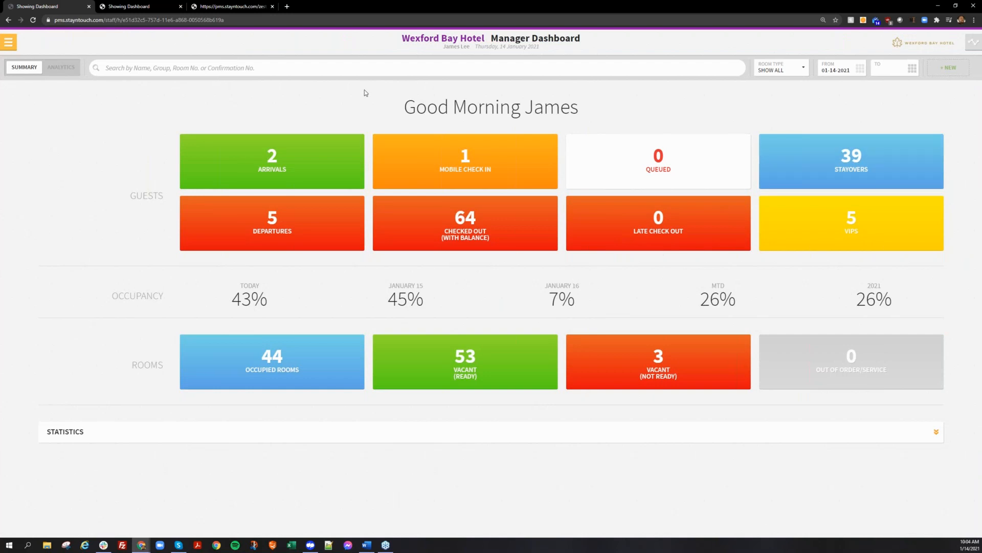
# Step: Search room 401 to view its guest bill, then switch to The James Hotel NYC tab
pyautogui.click(345, 66)
pyautogui.write('401')
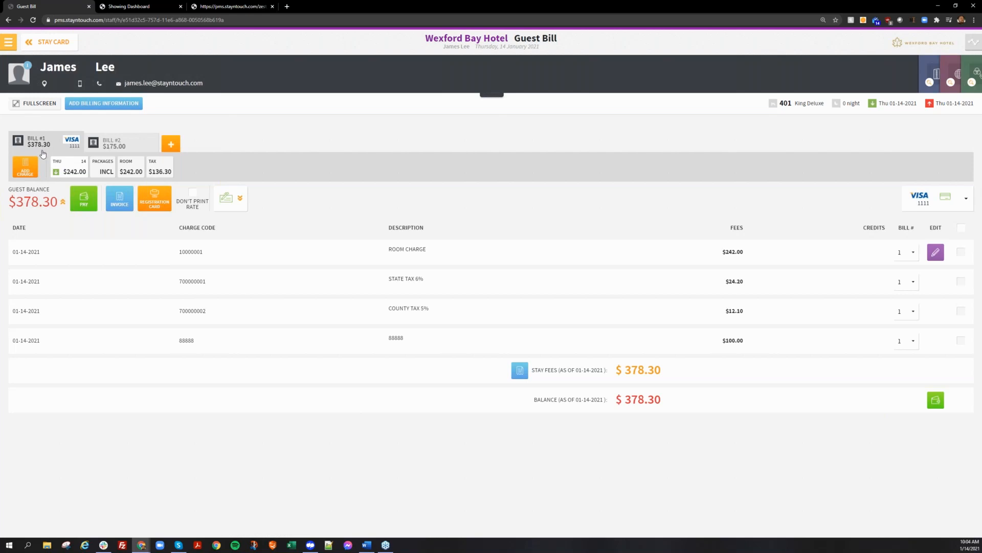
pyautogui.click(38, 46)
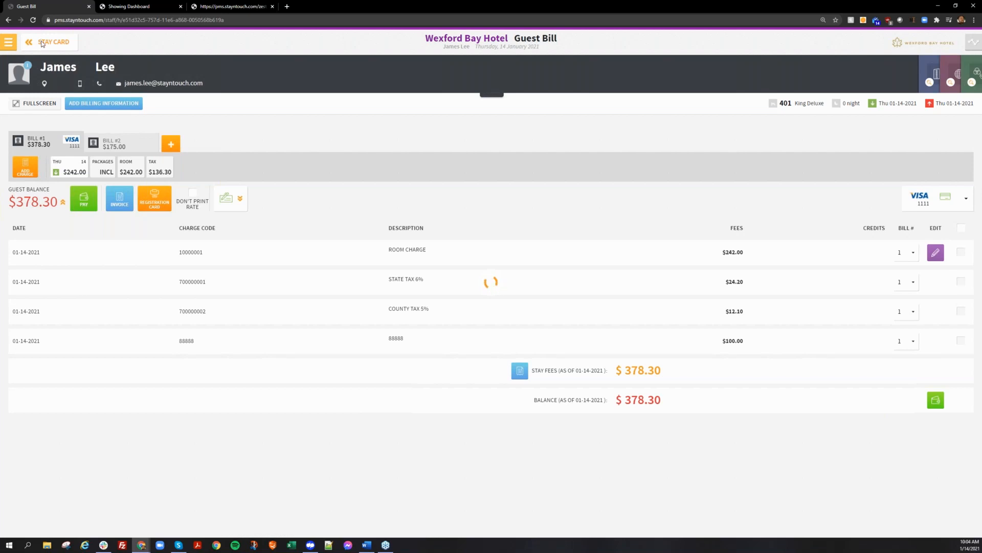
pyautogui.click(143, 5)
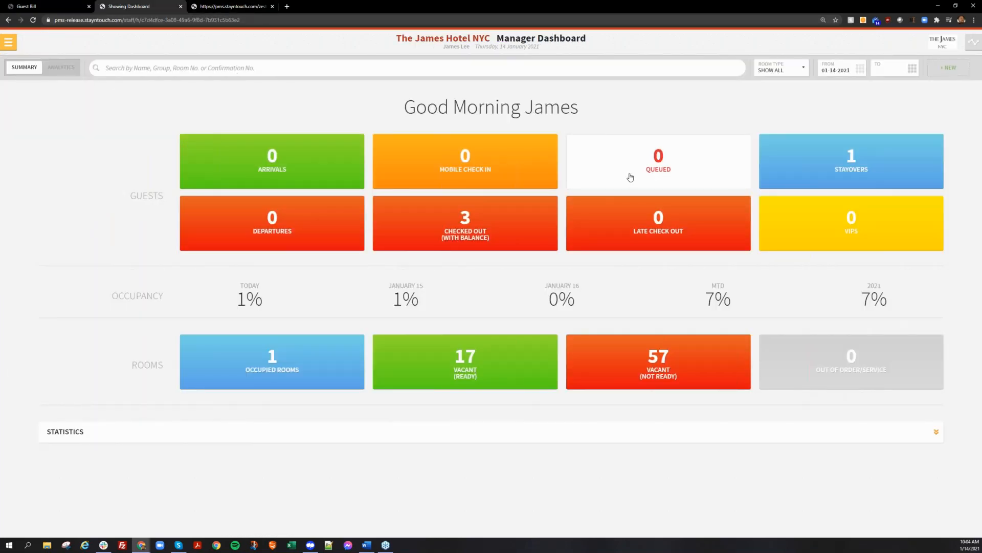
pyautogui.click(813, 160)
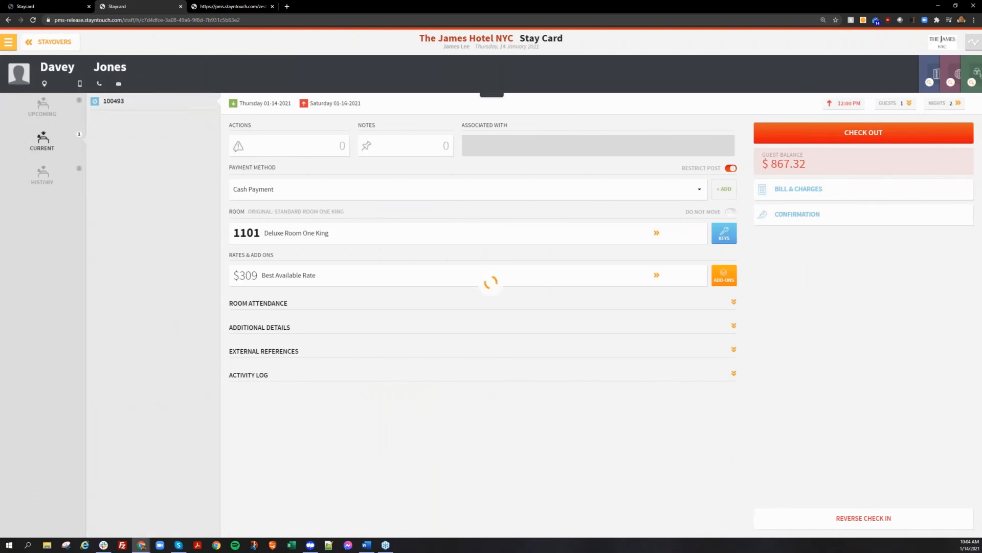
pyautogui.click(821, 190)
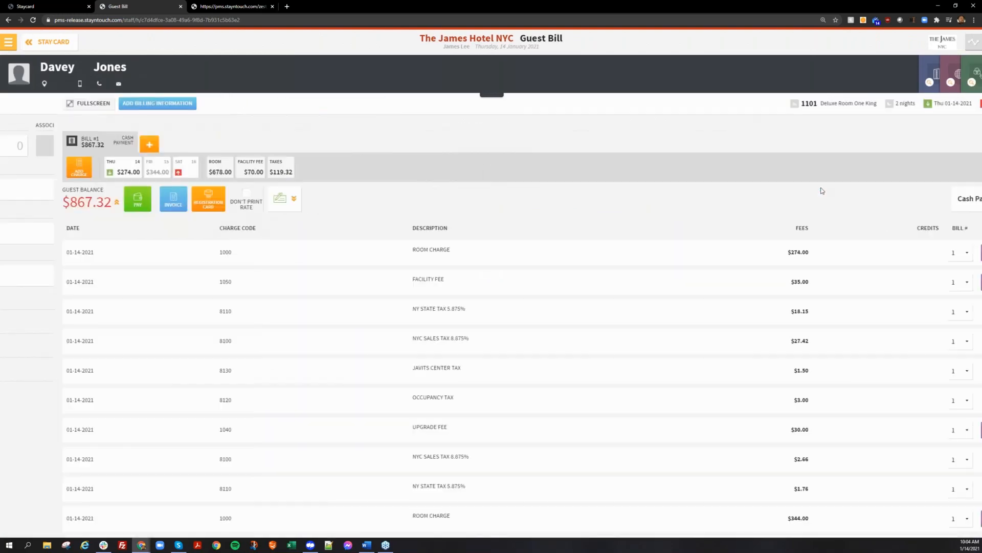
pyautogui.click(82, 199)
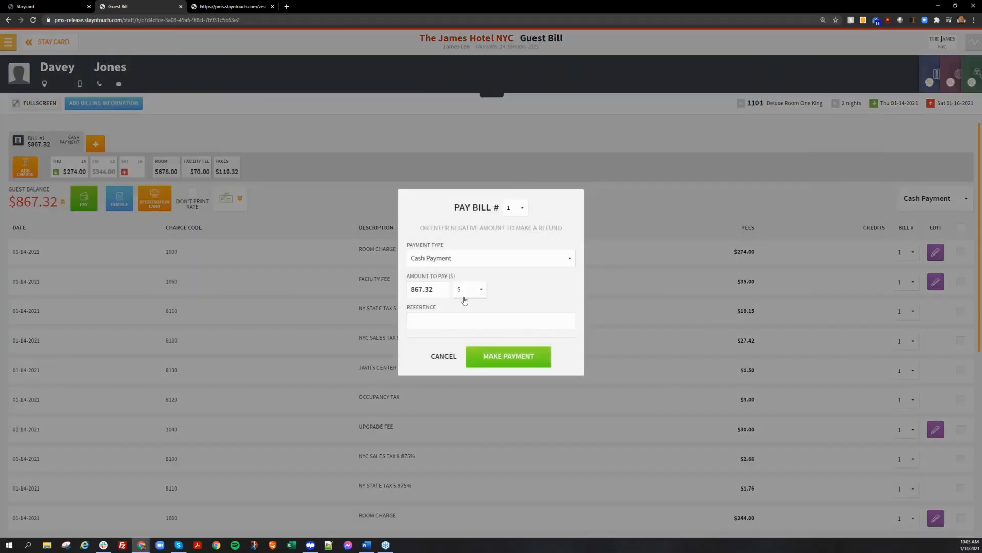
pyautogui.click(464, 295)
pyautogui.click(468, 306)
pyautogui.click(504, 358)
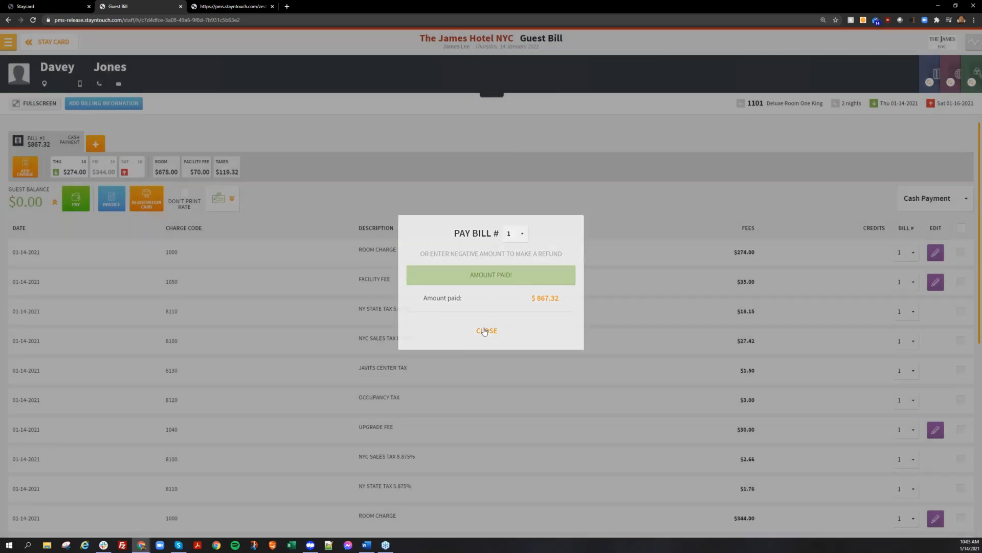
pyautogui.click(484, 331)
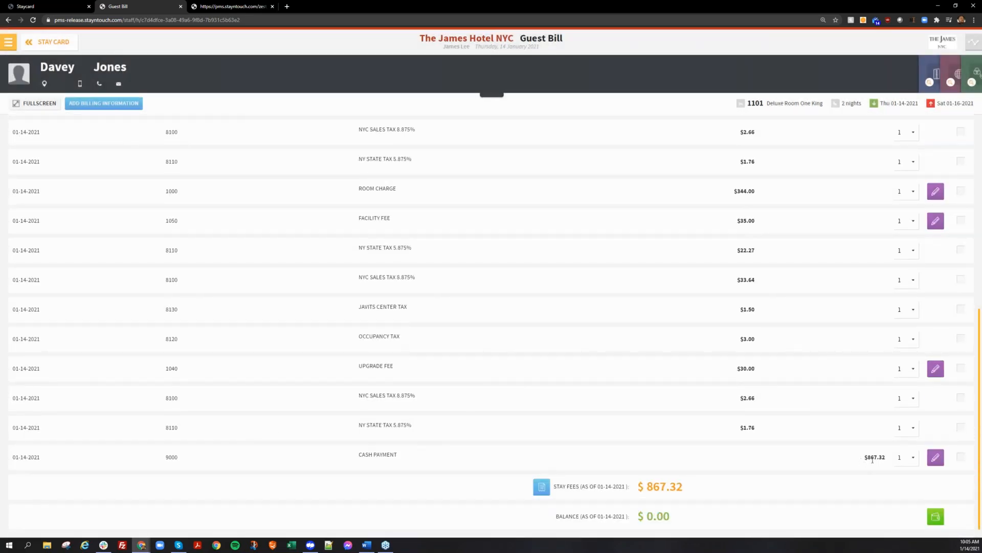
# Step: Show Journal payments for 14 January and expand the cash payments into two $867.32 transactions
pyautogui.click(8, 42)
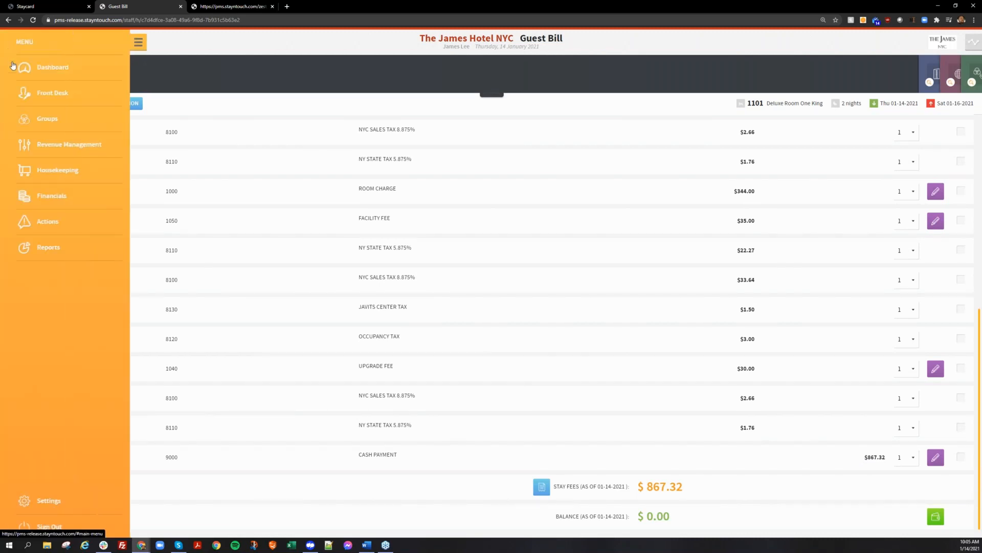
pyautogui.click(51, 195)
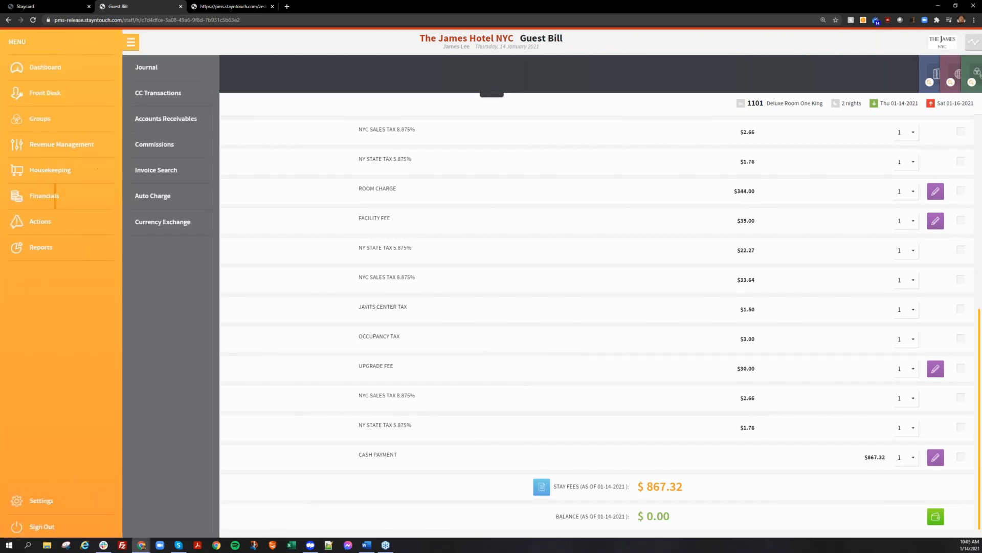
pyautogui.click(150, 73)
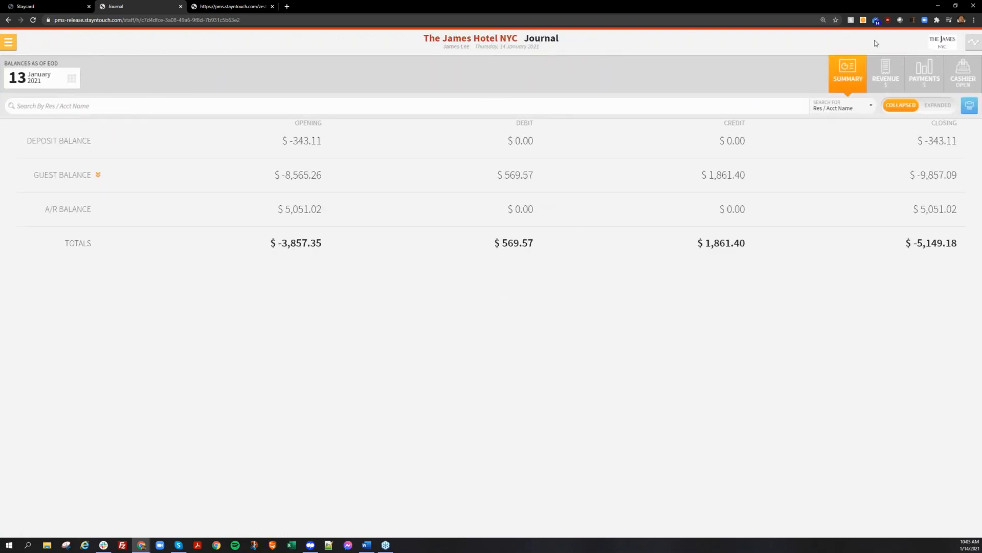
pyautogui.click(908, 81)
pyautogui.click(162, 83)
pyautogui.click(518, 287)
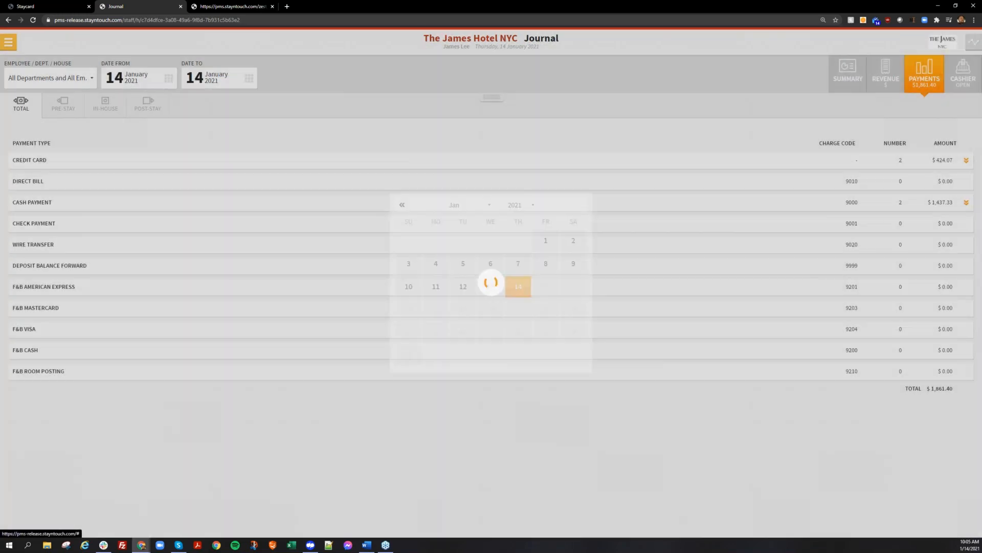
pyautogui.click(264, 208)
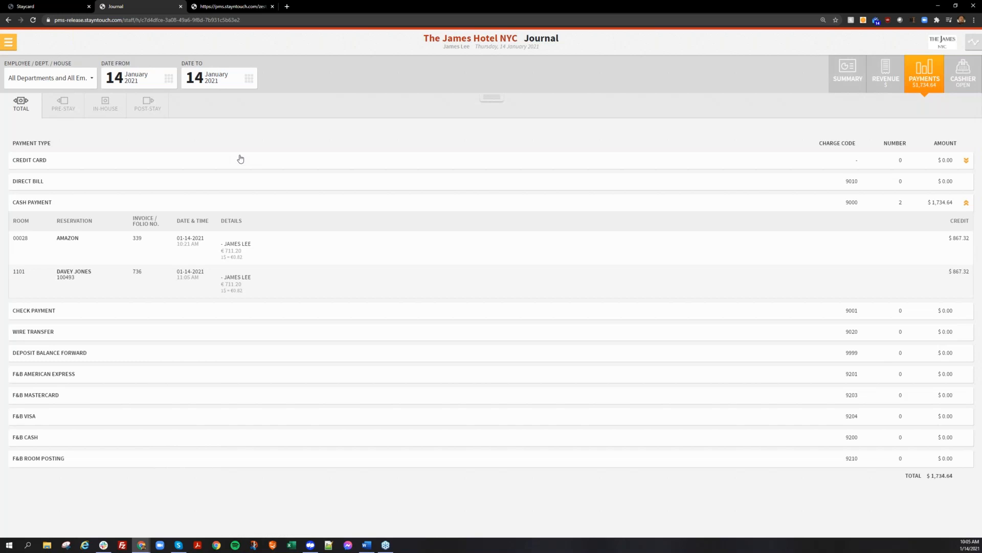
# Step: Switch to the Wexford Bay Hotel tab, return to Find Reservation, and show the Settings menu options
pyautogui.click(21, 6)
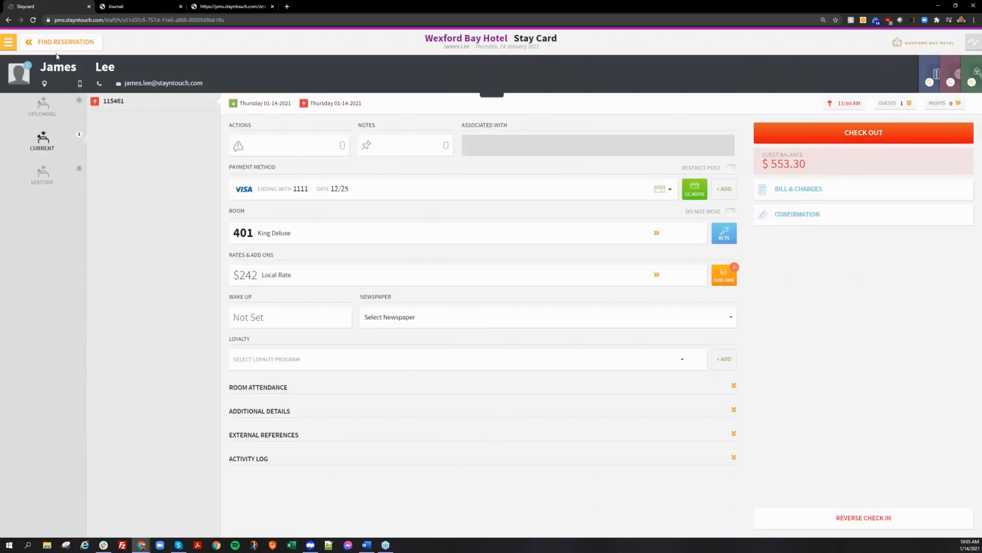
pyautogui.click(60, 42)
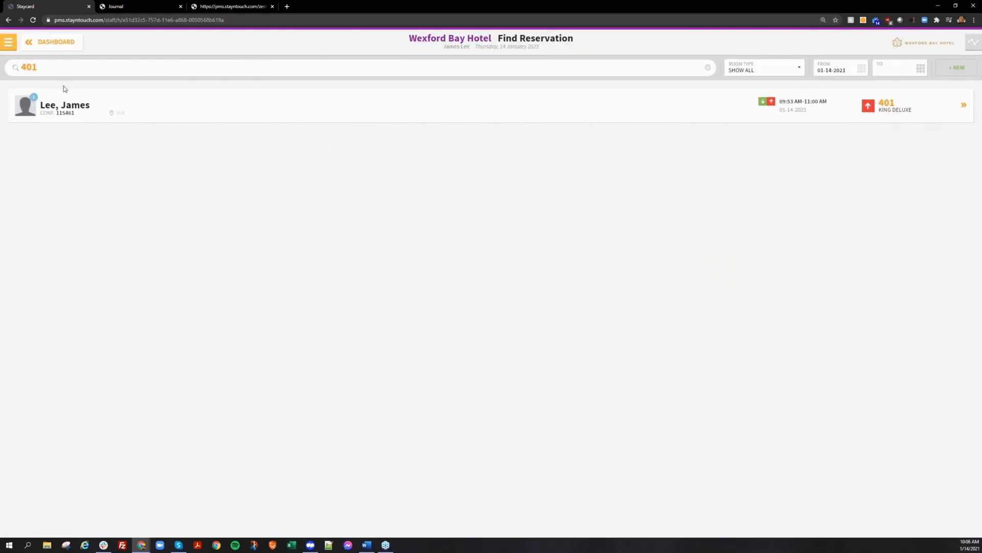
pyautogui.click(8, 41)
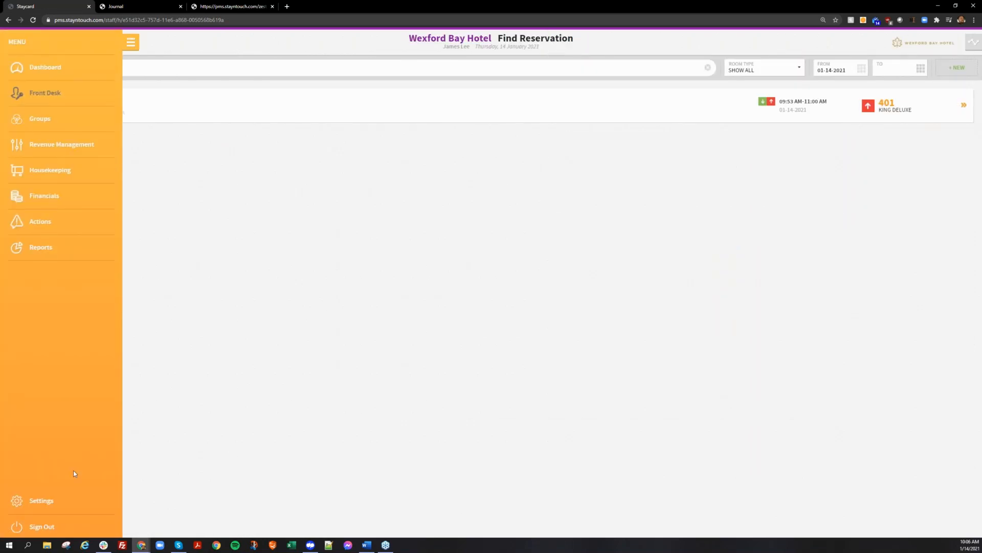
pyautogui.click(65, 504)
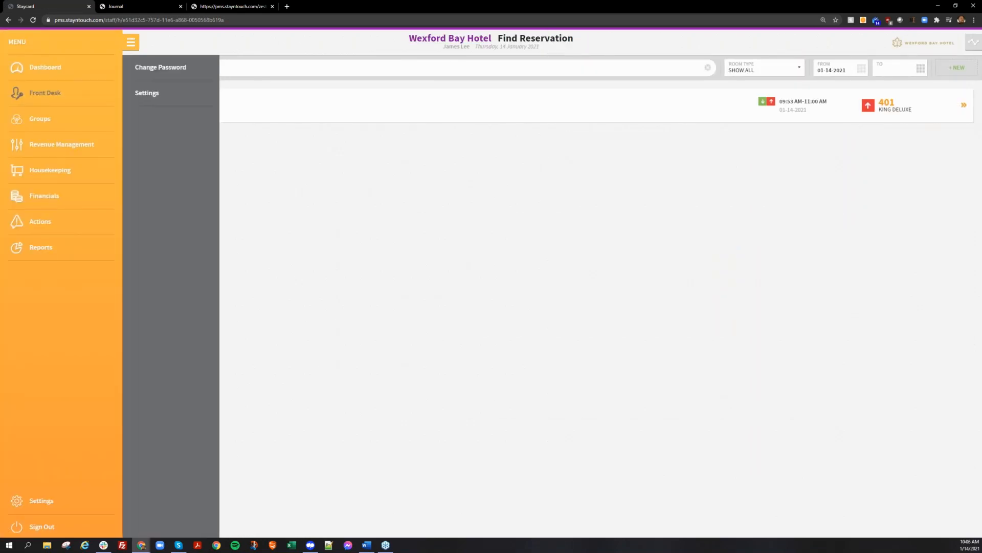
# Step: In hotel admin Stationery settings, expand Invoices and then General Invoice Settings
pyautogui.click(173, 100)
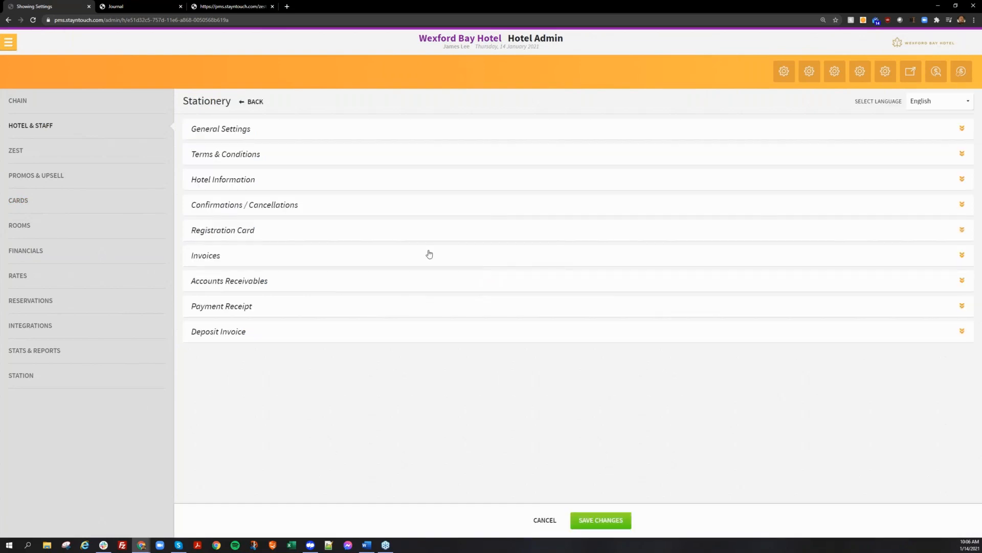
pyautogui.click(216, 259)
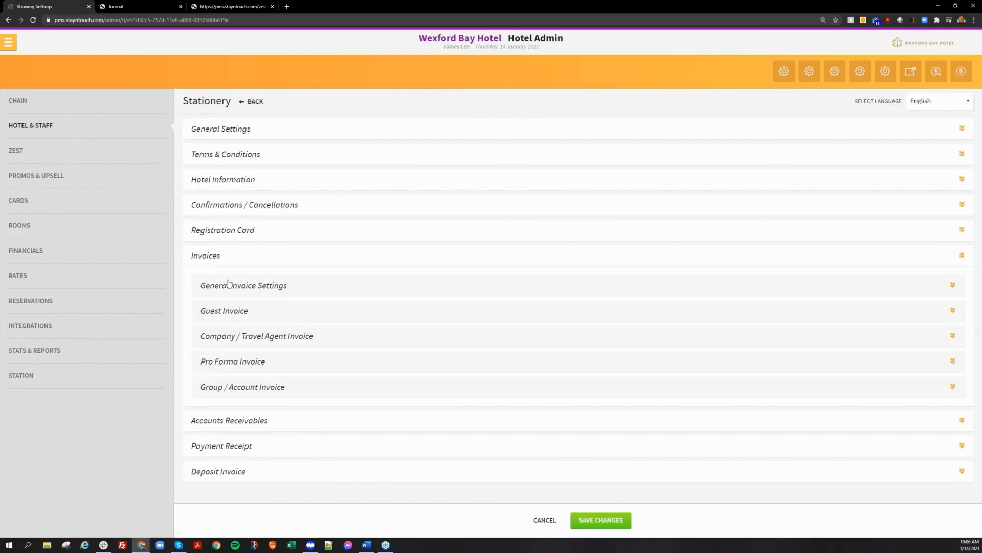
pyautogui.click(256, 288)
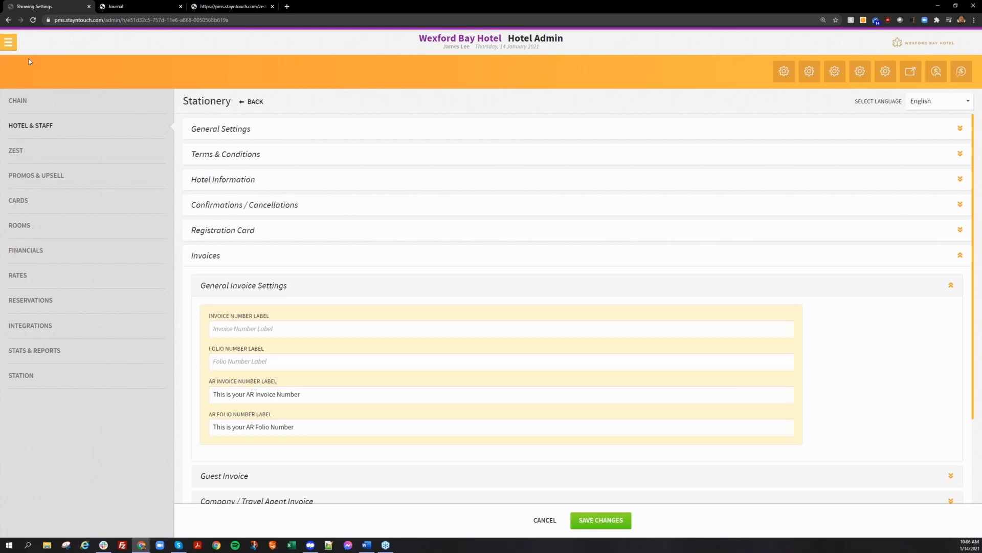
pyautogui.click(8, 42)
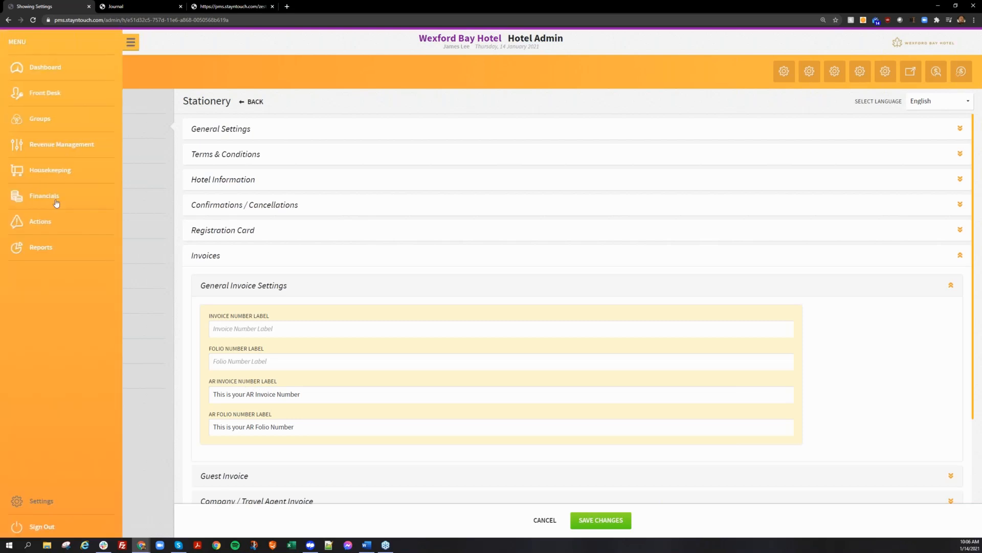
# Step: Open Accounts Receivables and search the accounts for 'stay'
pyautogui.click(56, 203)
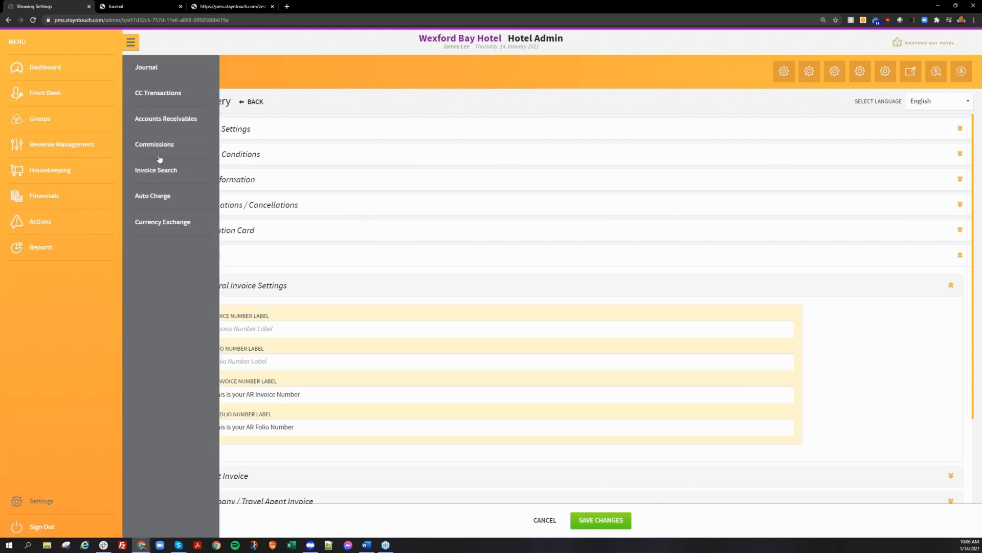
pyautogui.click(169, 121)
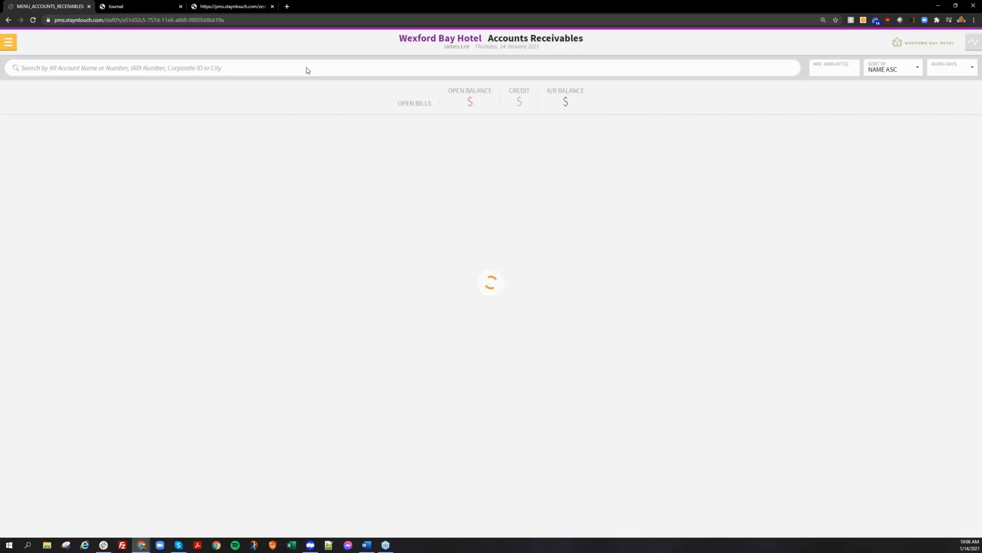
pyautogui.click(307, 71)
pyautogui.write('stay')
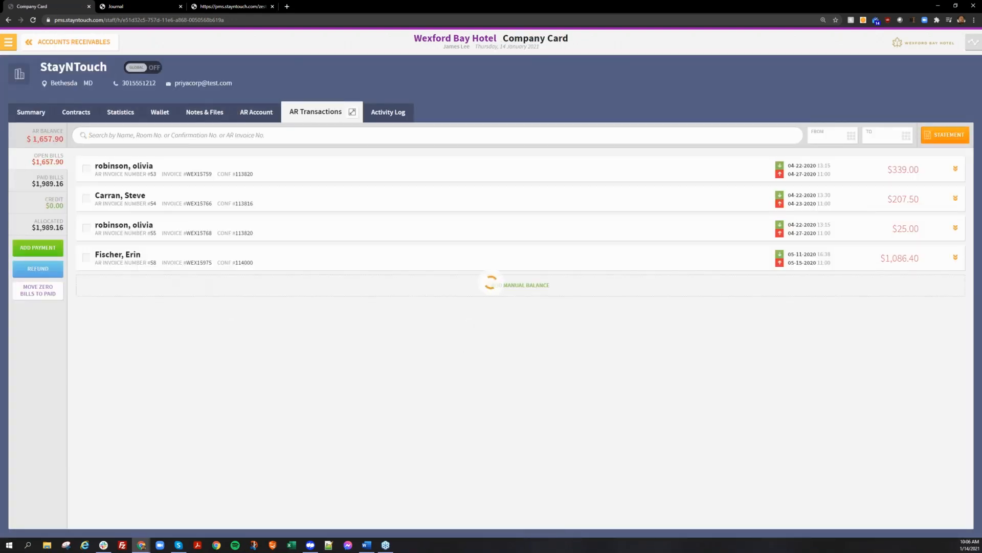
# Step: Preview the StayNTouch company statement for printing, cancel, and return to the receivables list
pyautogui.click(945, 135)
pyautogui.click(543, 340)
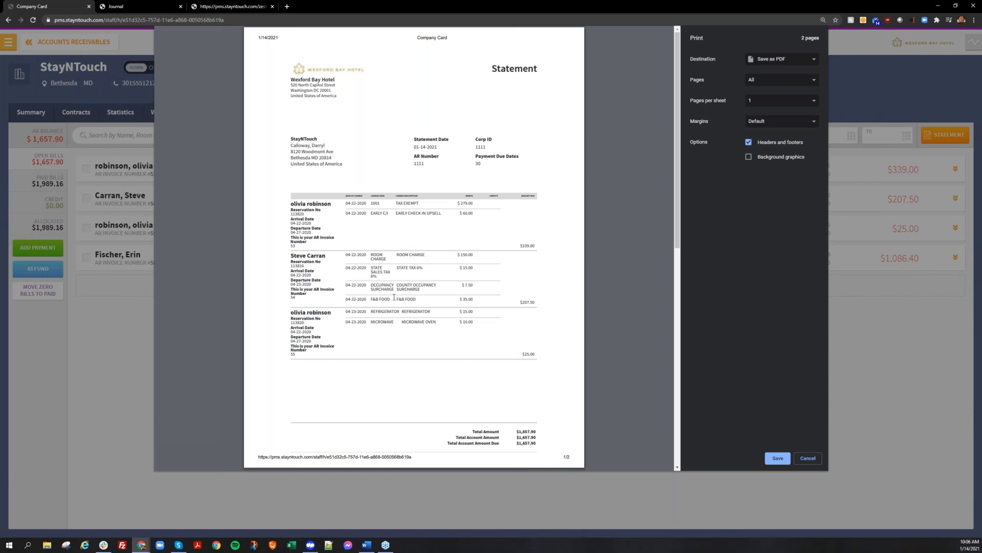
pyautogui.click(808, 457)
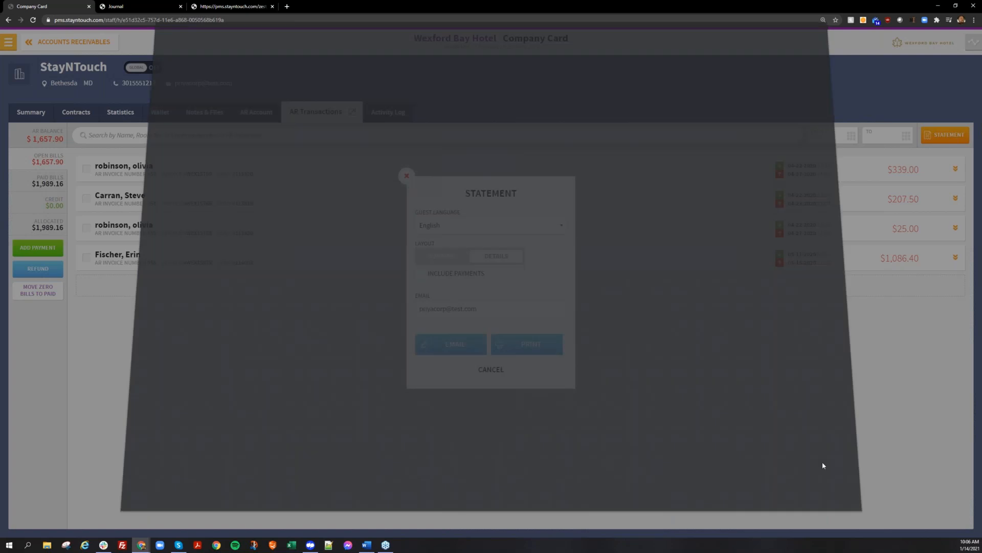
pyautogui.click(499, 371)
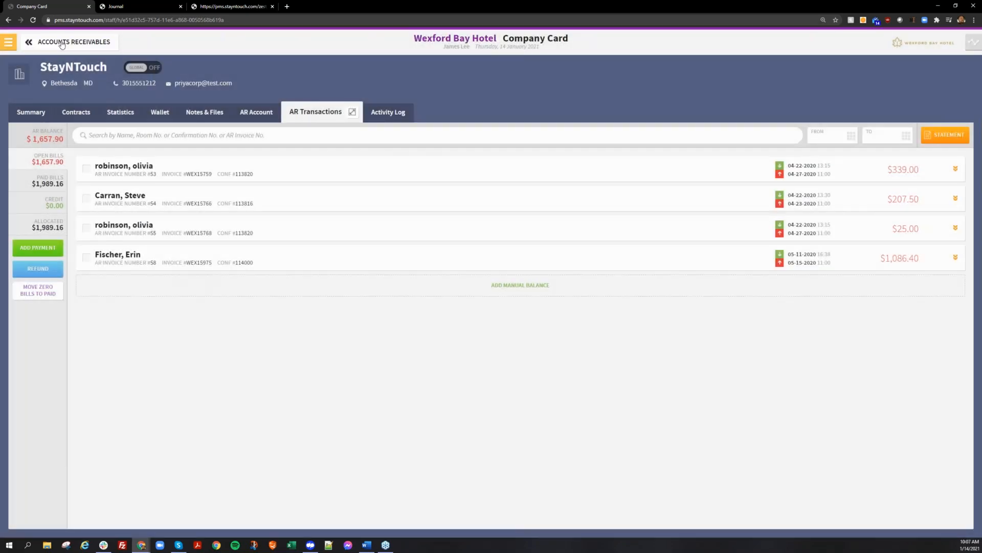
pyautogui.click(69, 41)
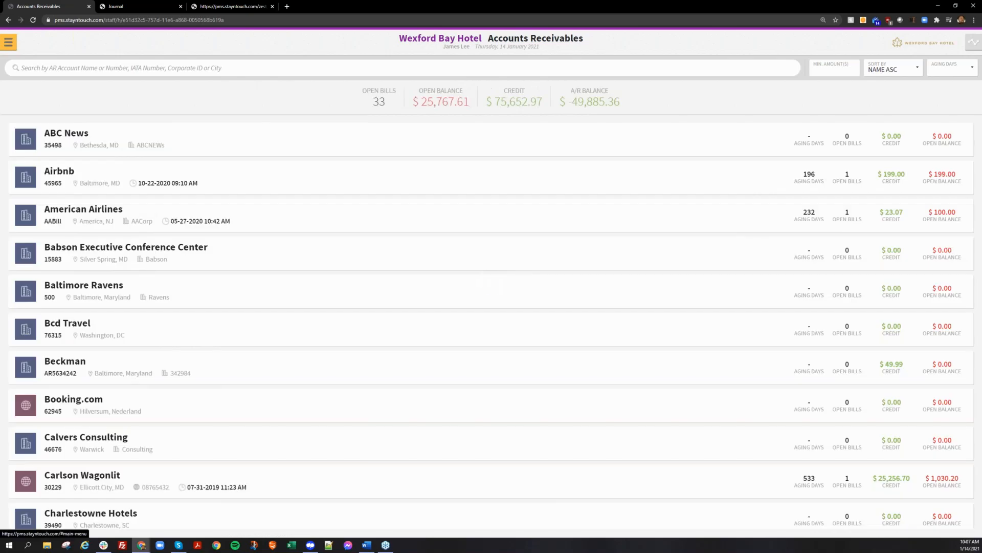
# Step: Open the hotel's edit details under Hotel & Staff and scroll to the email domain field
pyautogui.click(8, 41)
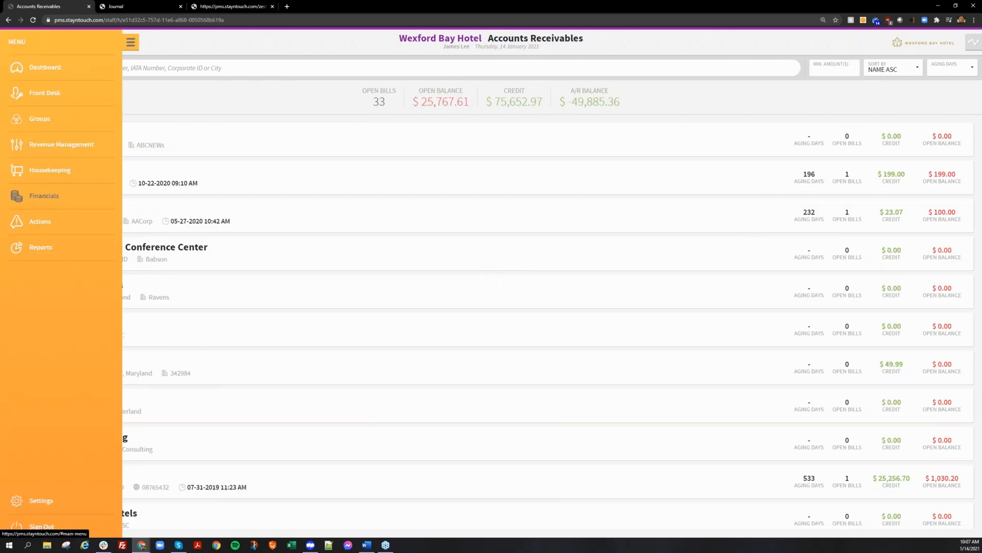
pyautogui.click(58, 506)
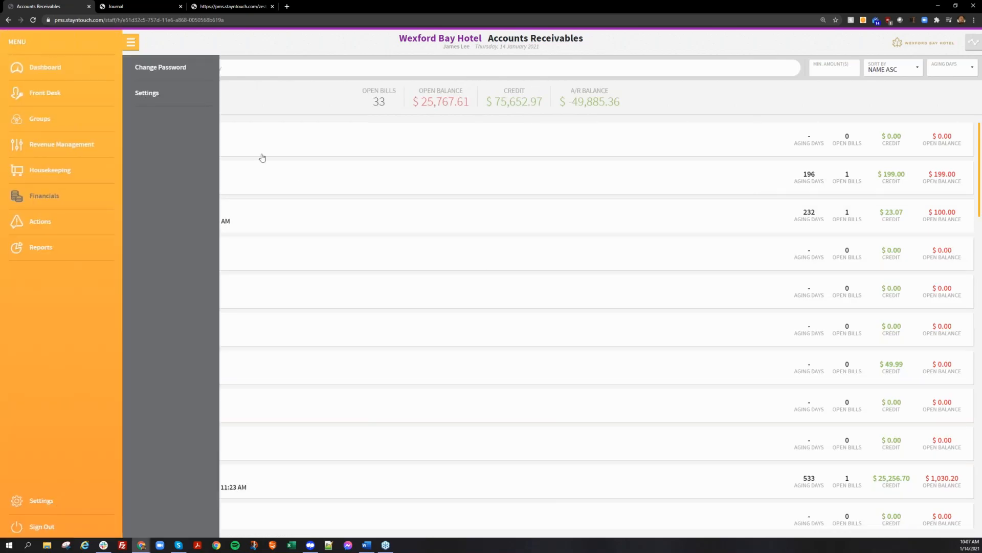
pyautogui.click(147, 92)
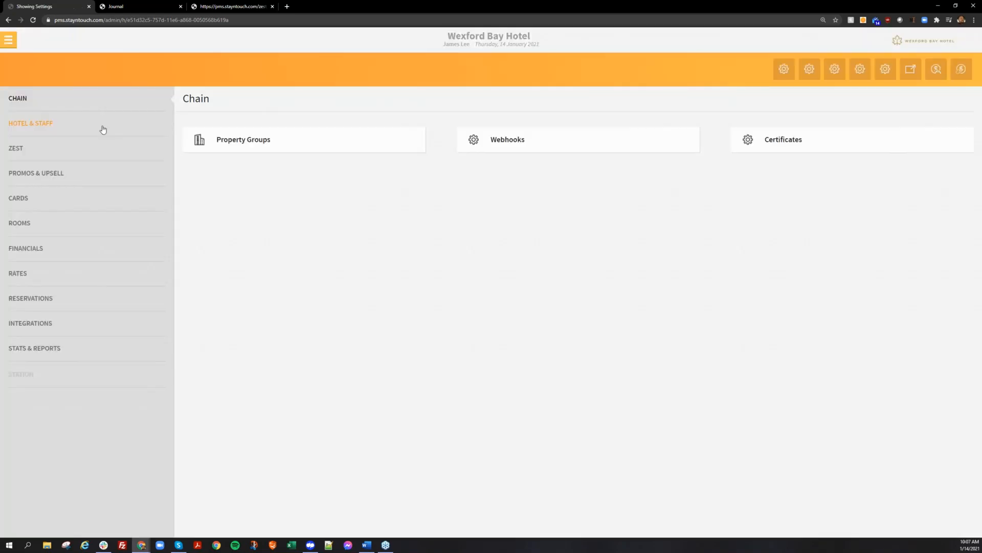
pyautogui.click(117, 133)
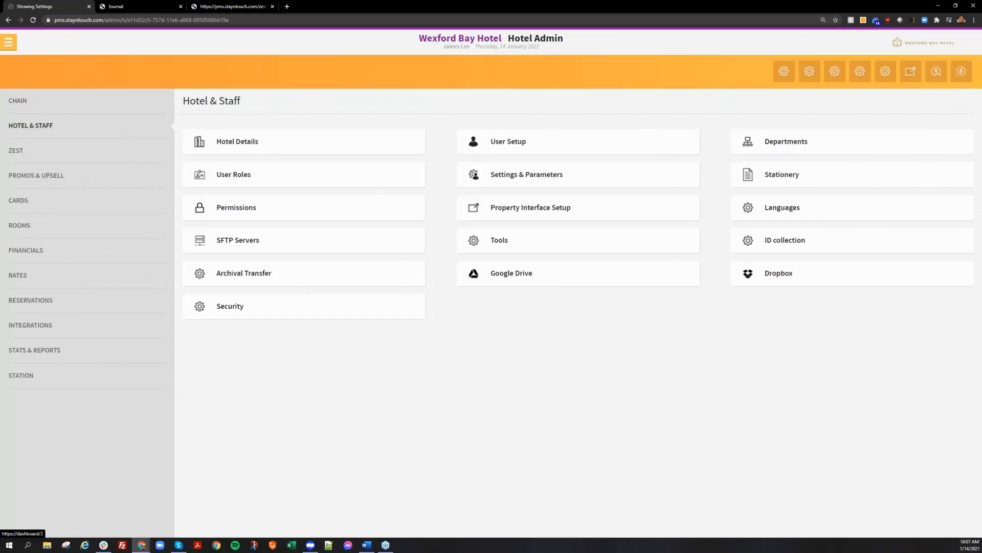
pyautogui.click(244, 147)
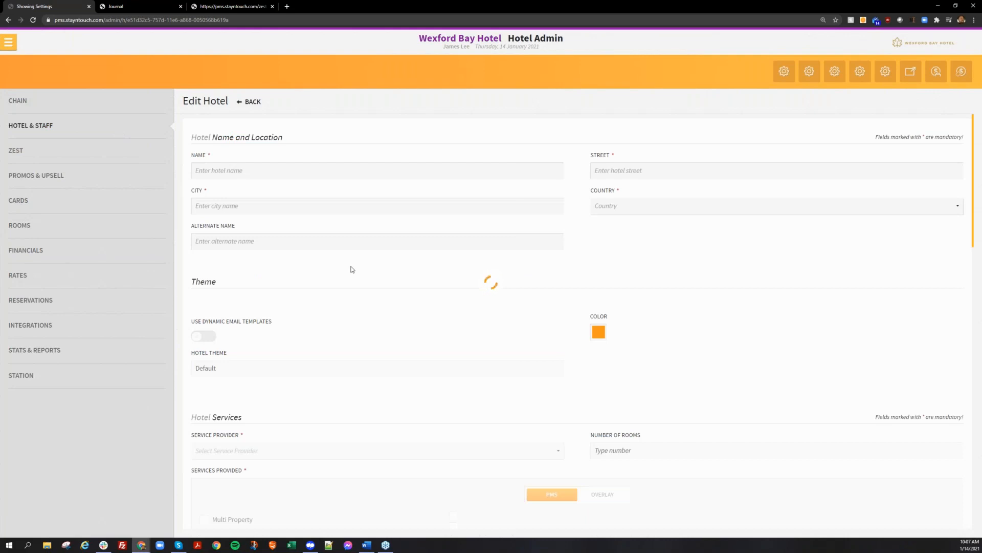
pyautogui.scroll(-3, 349, 275)
pyautogui.scroll(-6, 347, 275)
pyautogui.scroll(-4, 348, 275)
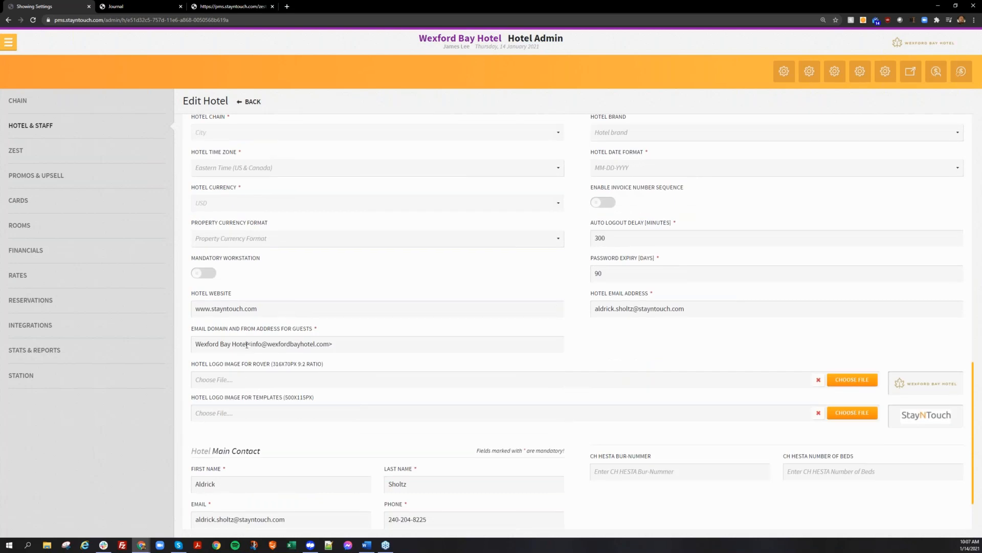
# Step: Compare the sender name in the email domain field with the confirmation email's sender line
pyautogui.moveTo(248, 345); pyautogui.dragTo(195, 347)
pyautogui.moveTo(0, 229); pyautogui.dragTo(405, 91)
pyautogui.moveTo(266, 175); pyautogui.dragTo(295, 177)
pyautogui.click(324, 176)
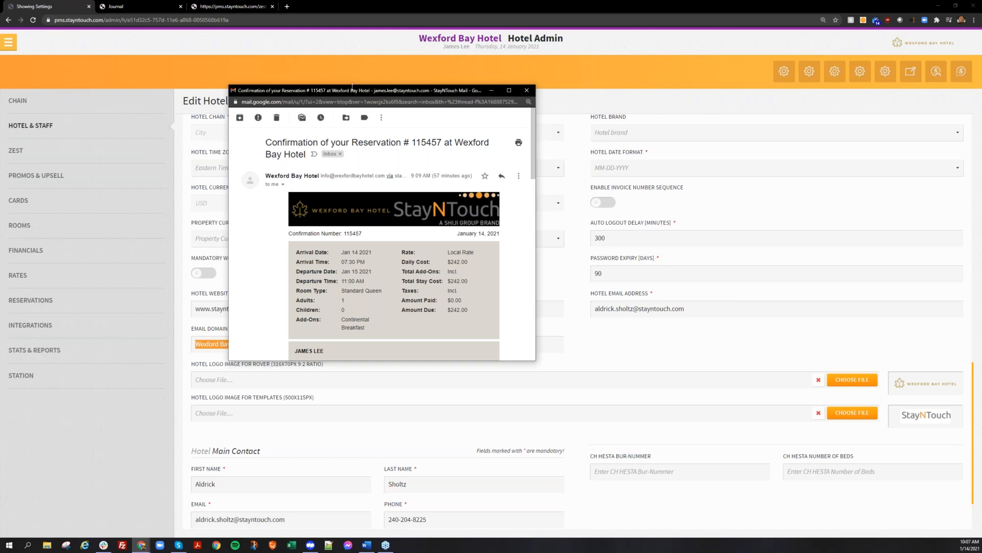
# Step: Return to Hotel & Staff settings, note the email's departure time, then move the email off screen
pyautogui.moveTo(351, 87); pyautogui.dragTo(0, 110)
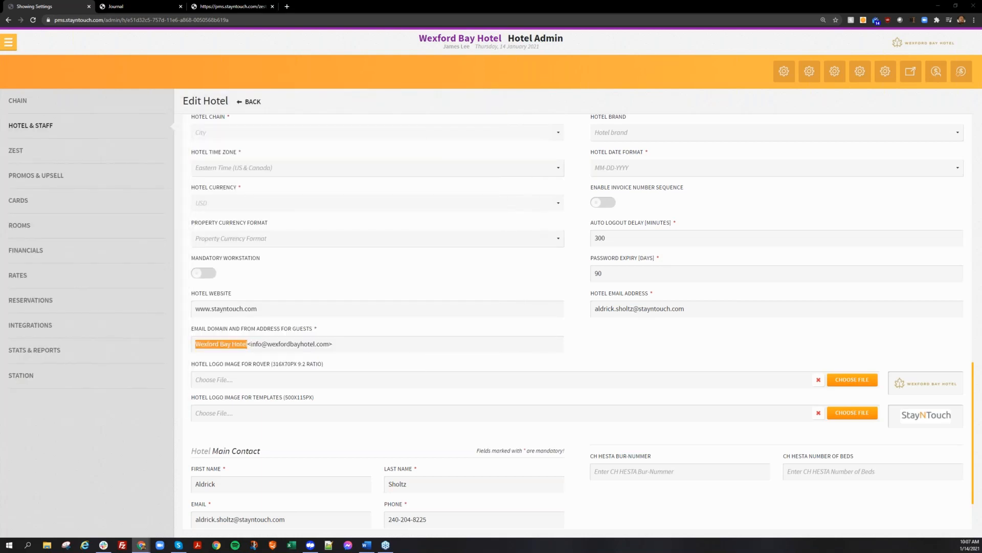
pyautogui.click(88, 128)
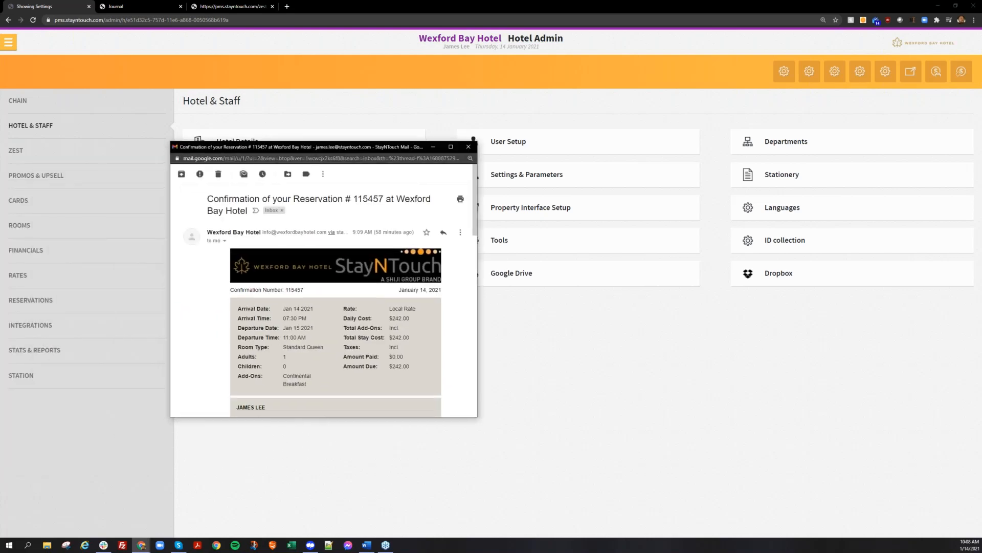
pyautogui.scroll(-1, 294, 252)
pyautogui.moveTo(307, 280); pyautogui.dragTo(283, 280)
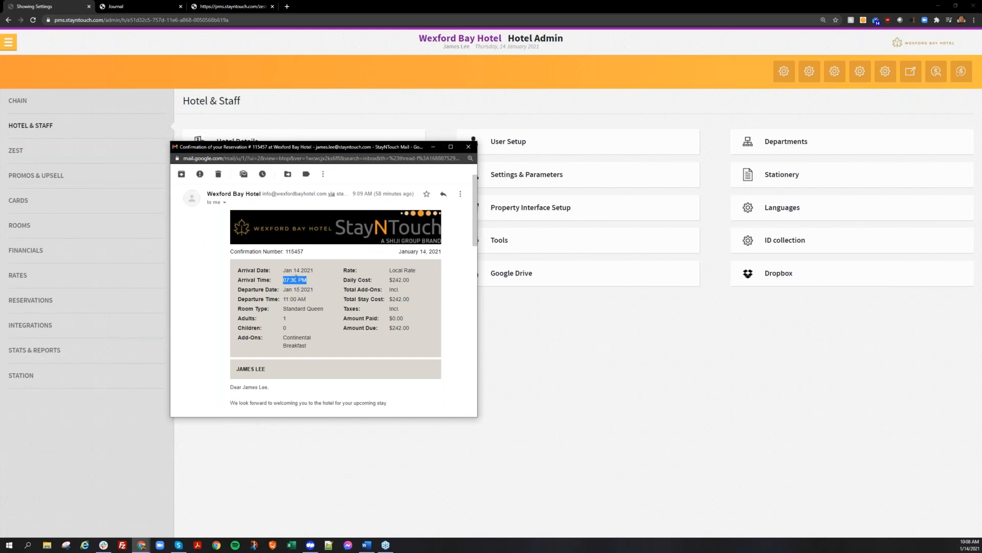
pyautogui.moveTo(309, 299); pyautogui.dragTo(284, 306)
pyautogui.moveTo(351, 151); pyautogui.dragTo(0, 190)
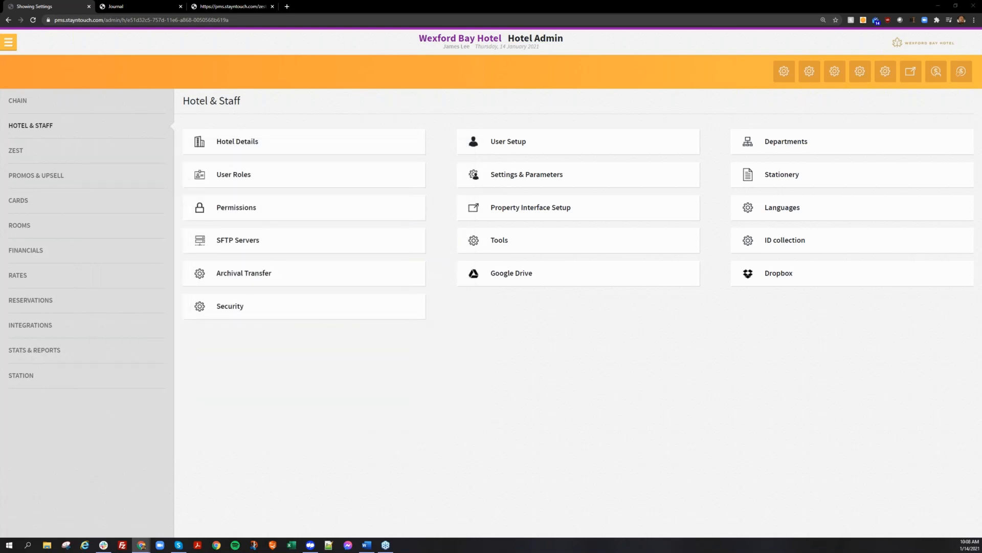
# Step: Review the Confirmation Email subject and body options under Stationery's Guest Confirmation, then open the main menu
pyautogui.click(792, 174)
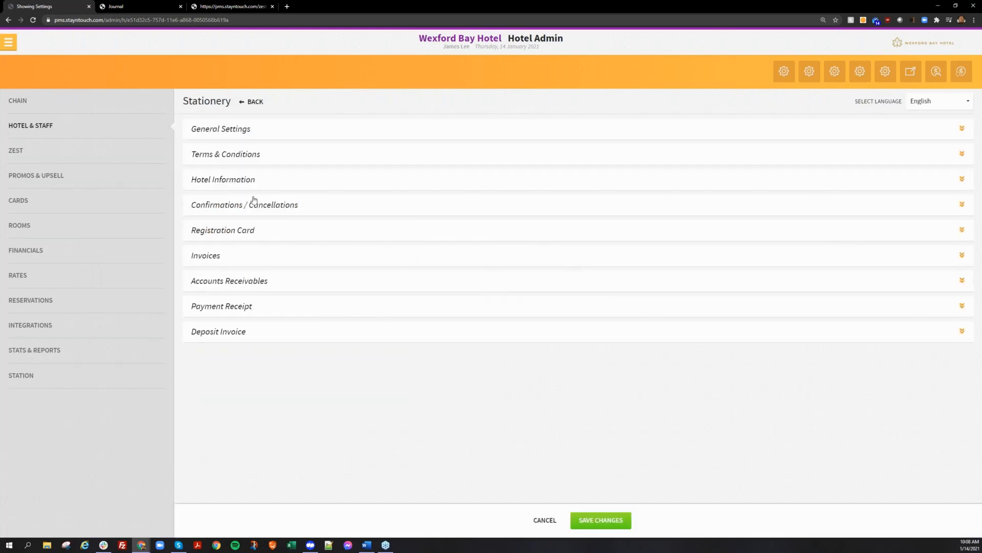
pyautogui.click(253, 205)
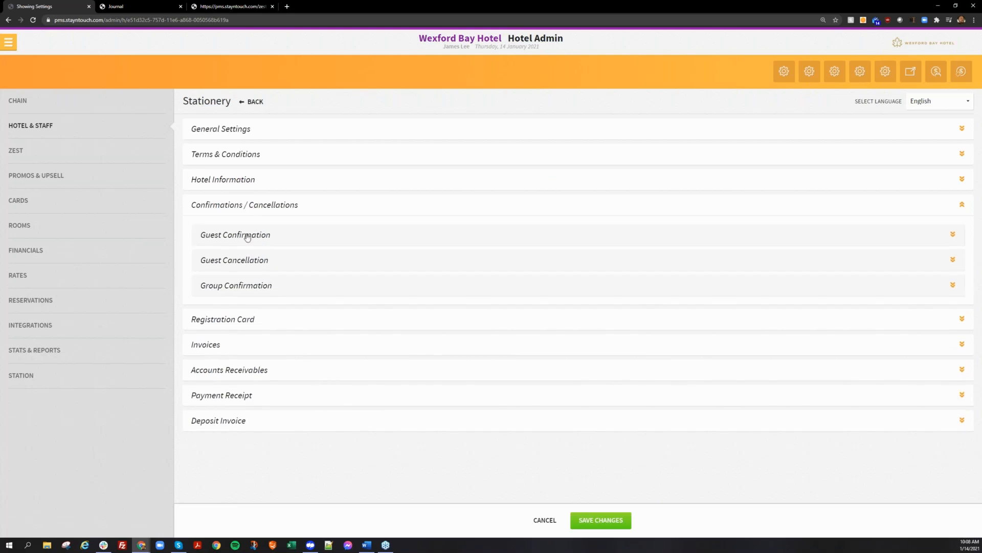
pyautogui.click(247, 235)
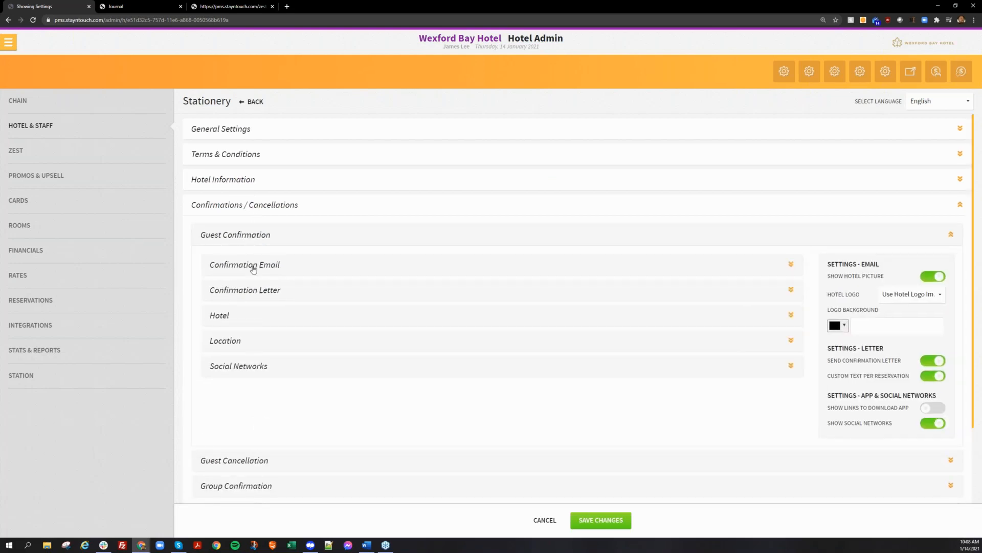
pyautogui.click(253, 270)
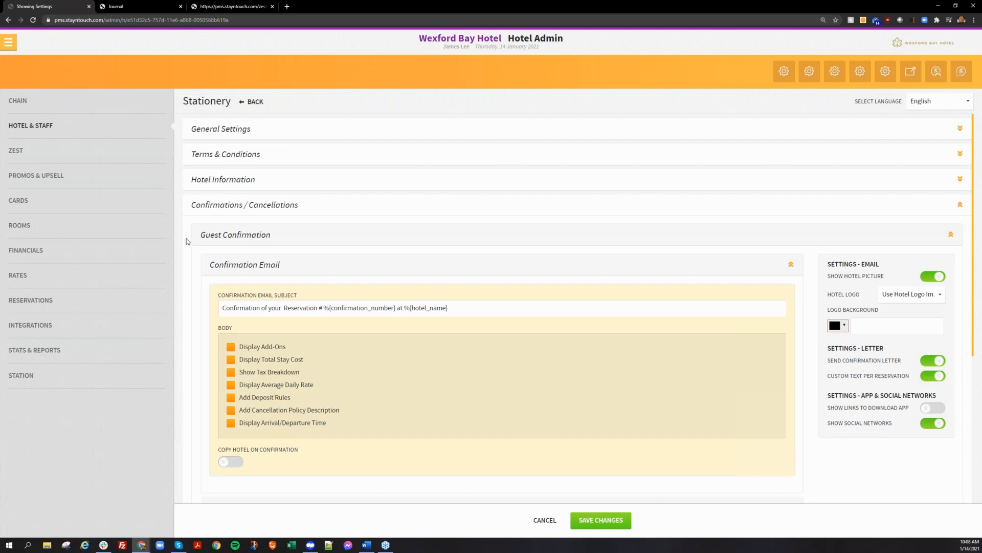
pyautogui.click(8, 42)
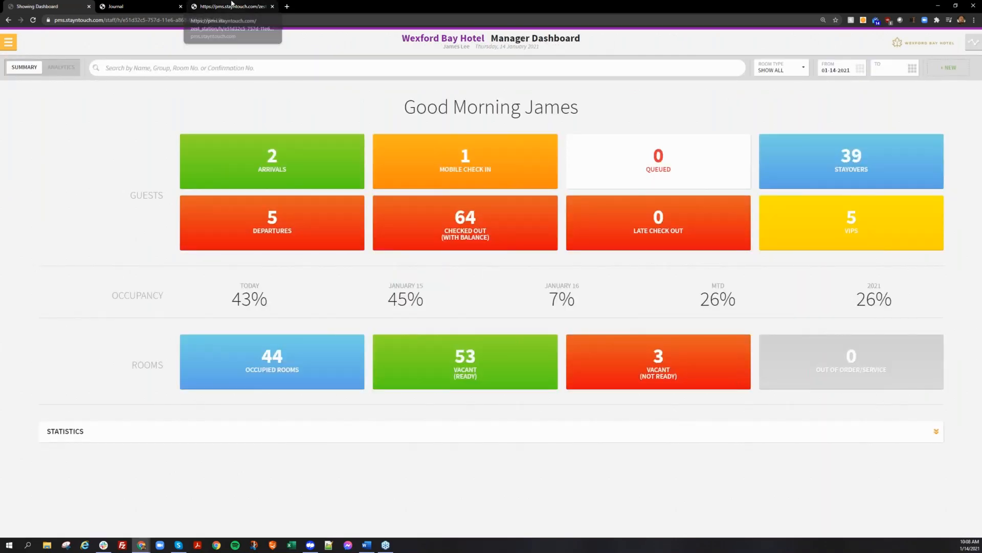
# Step: At the check-out kiosk, look up room 401's bill using the guest's last name
pyautogui.click(232, 6)
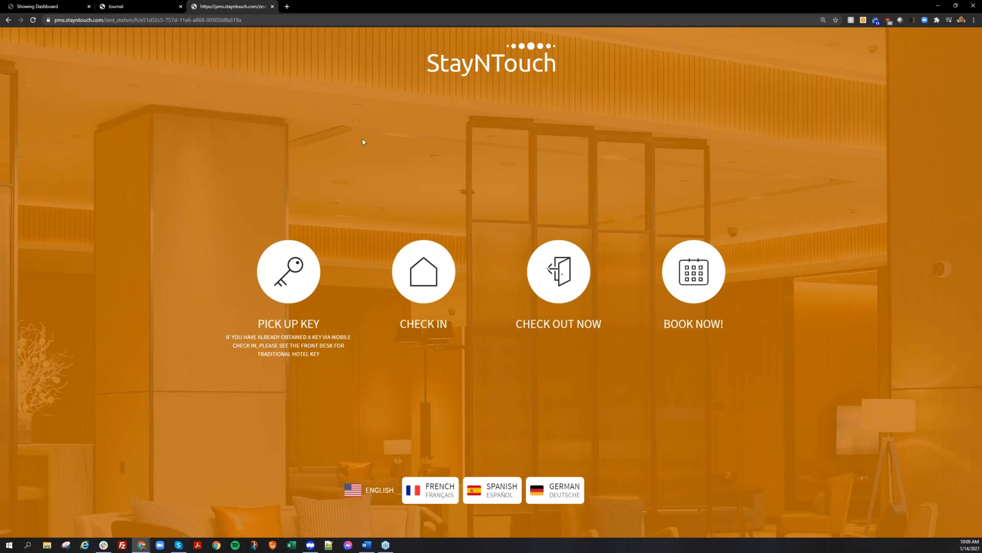
pyautogui.click(575, 280)
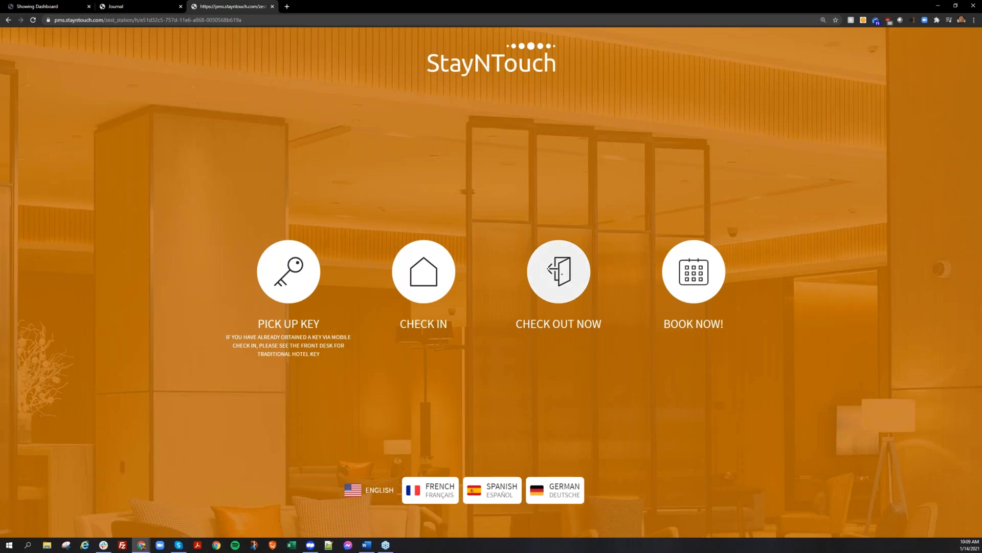
pyautogui.click(372, 313)
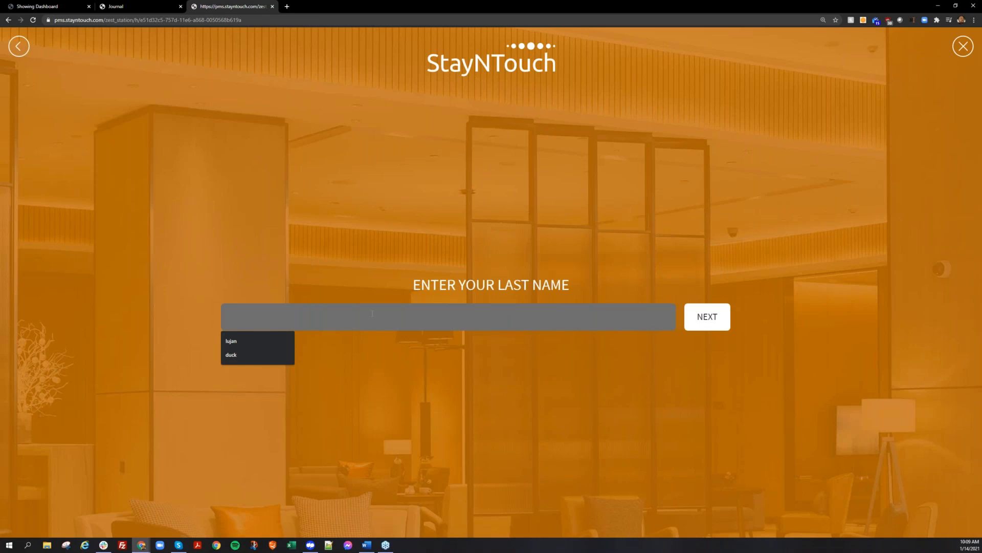
pyautogui.write('LEE')
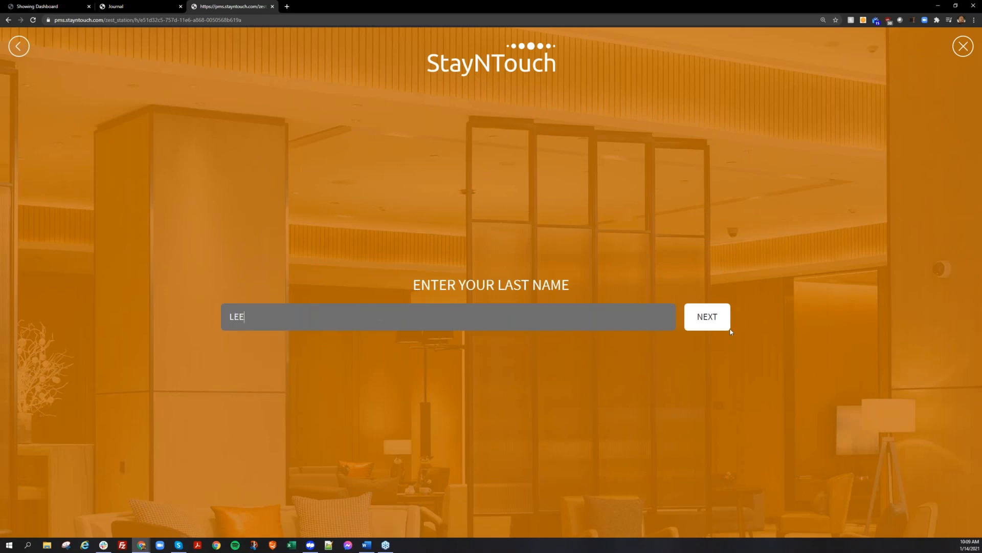
pyautogui.click(716, 321)
pyautogui.click(504, 313)
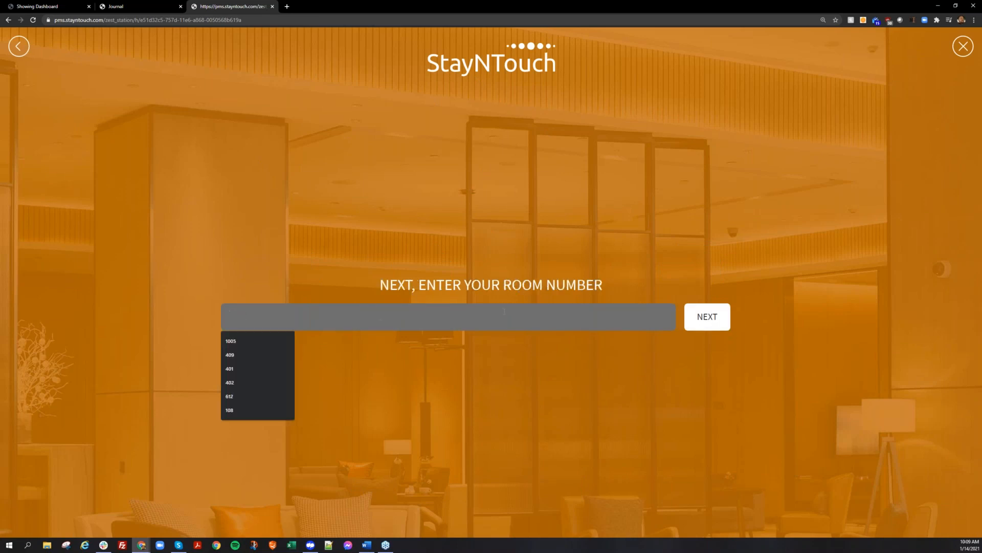
pyautogui.write('401')
pyautogui.click(691, 313)
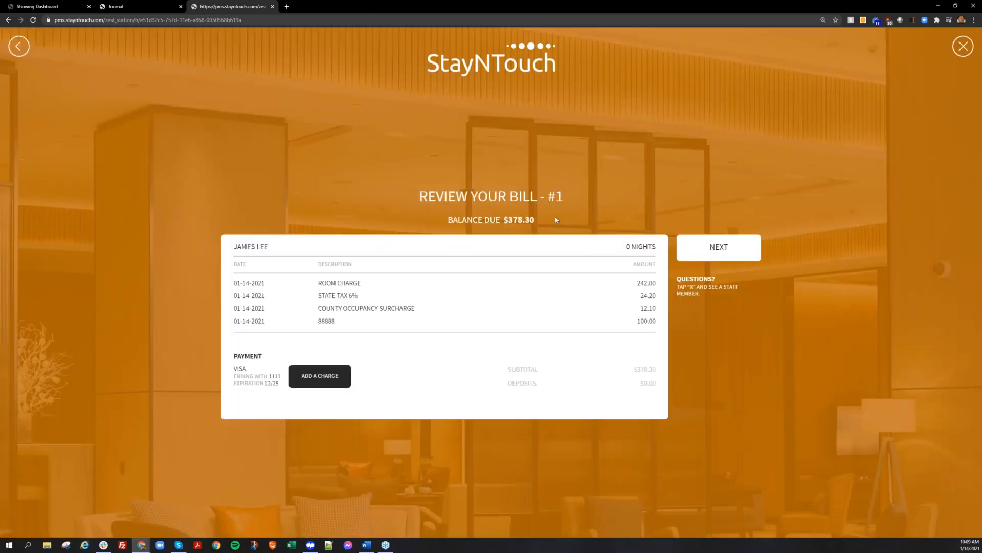
# Step: Highlight the $378.30 balance due, then return to the kiosk home screen
pyautogui.moveTo(536, 220); pyautogui.dragTo(448, 220)
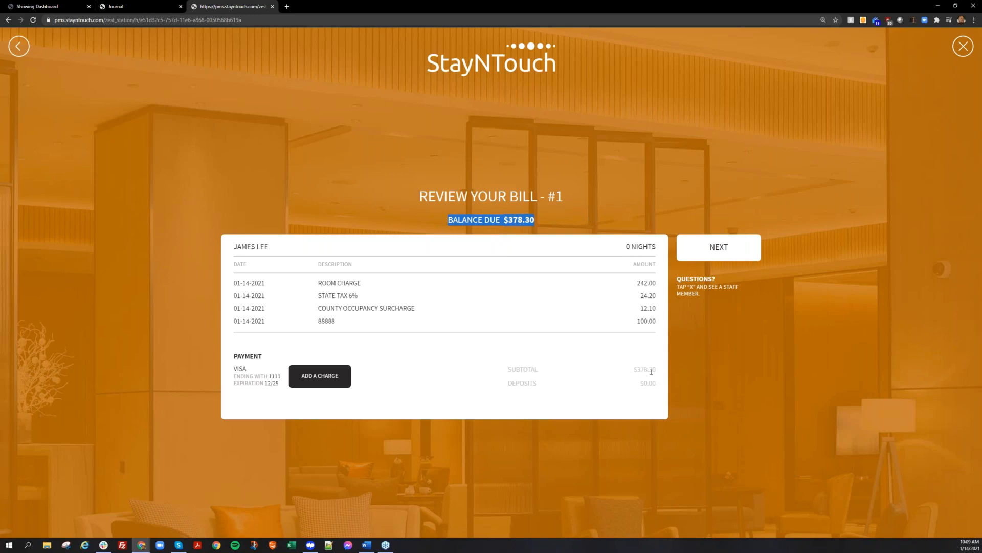
pyautogui.click(543, 221)
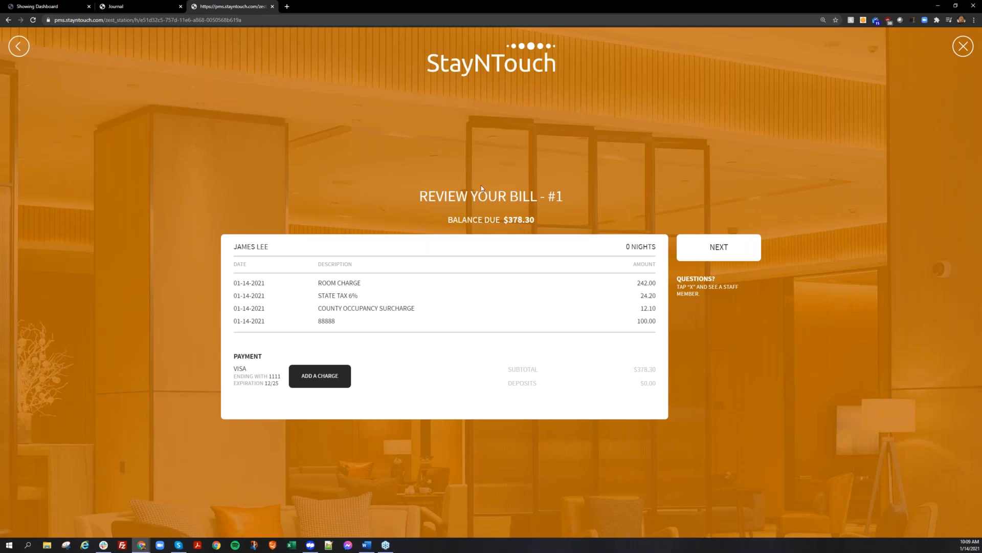
pyautogui.click(27, 49)
pyautogui.click(19, 49)
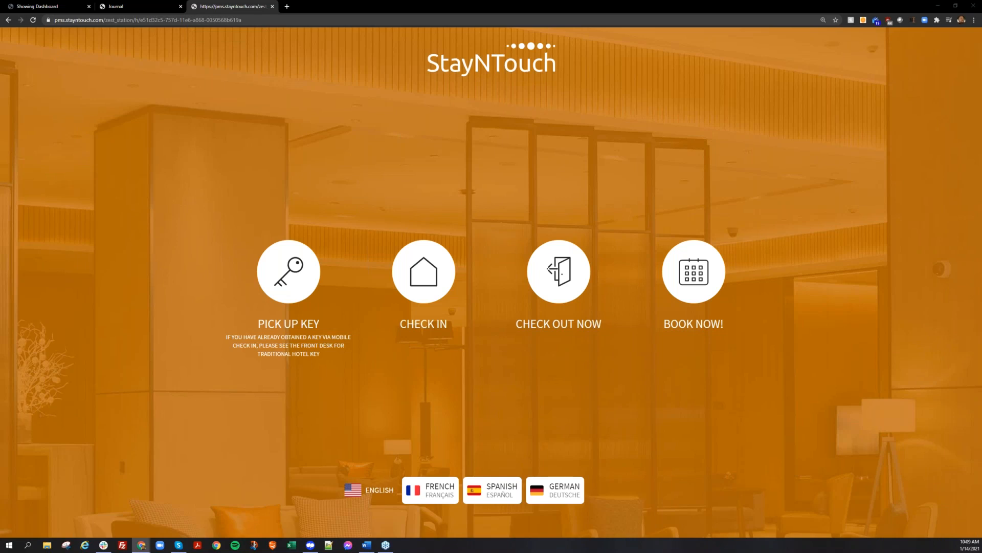
# Step: Open the check-out option from the invitation email and continue with room number 401
pyautogui.hotkey('alt', 'Tab')
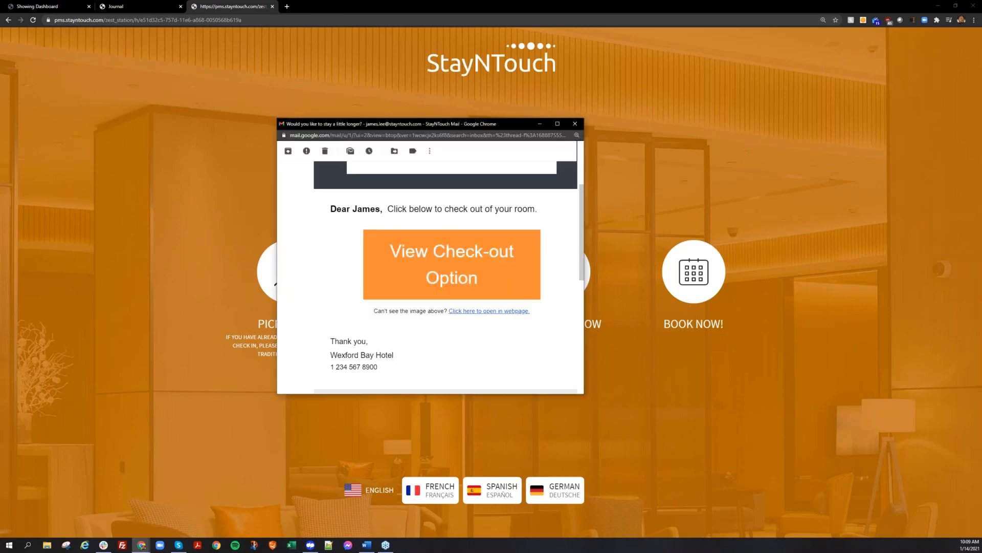
pyautogui.click(445, 270)
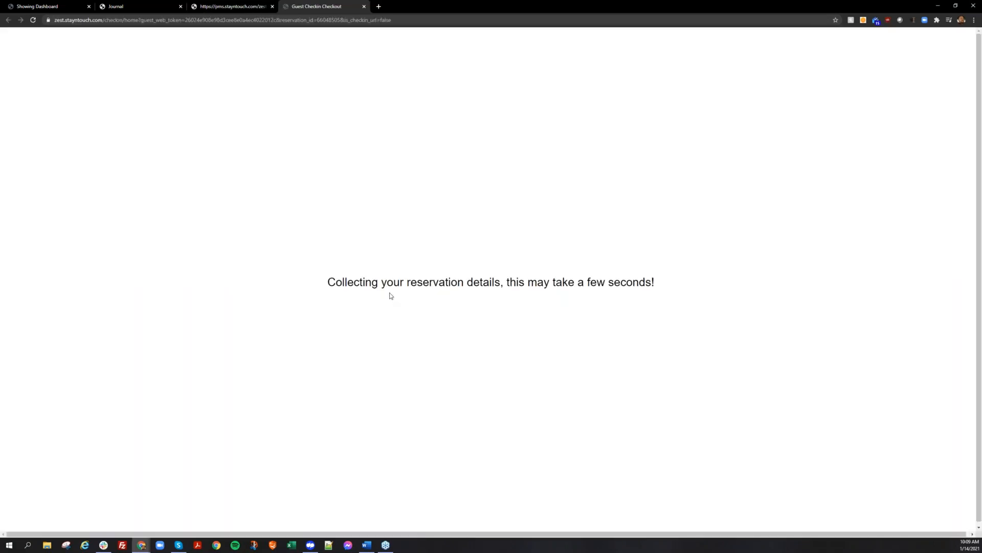
pyautogui.click(539, 214)
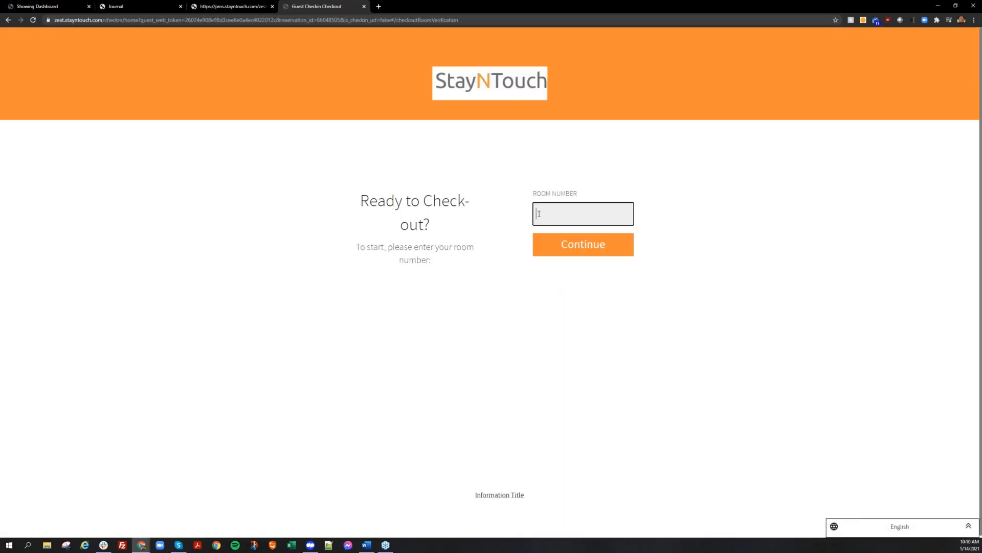
pyautogui.write('401')
pyautogui.click(592, 251)
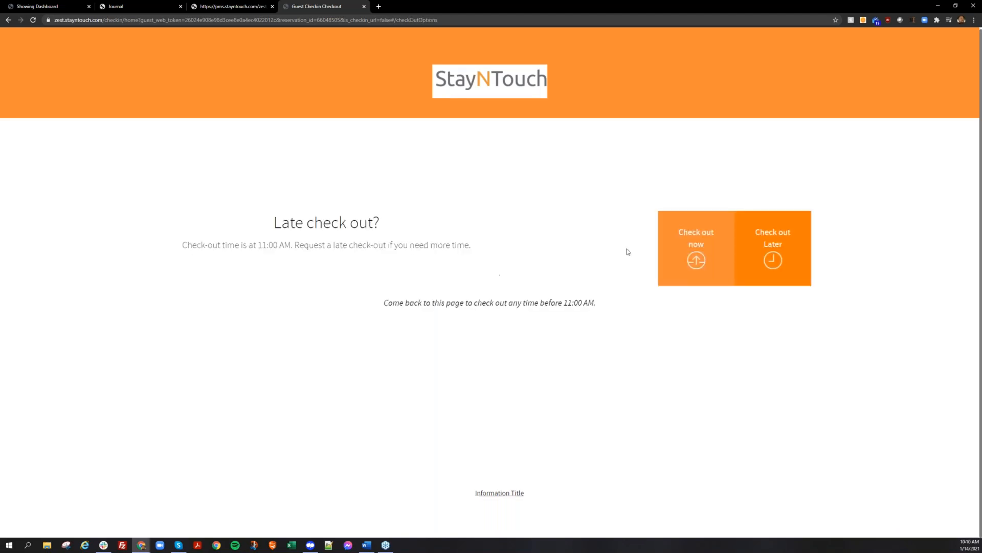
# Step: Choose to check out now and open Bill #1 for settling the multiple bills
pyautogui.click(680, 240)
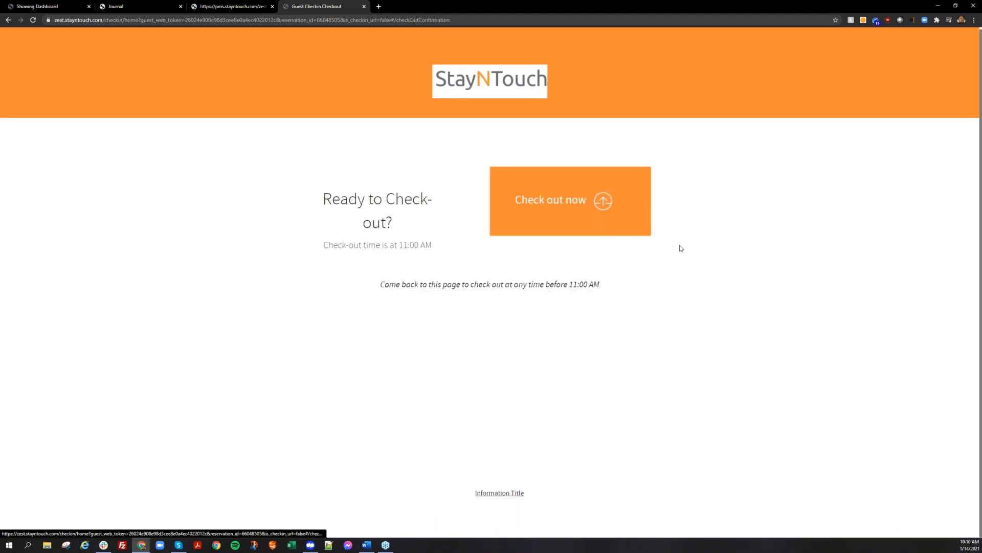
pyautogui.click(572, 213)
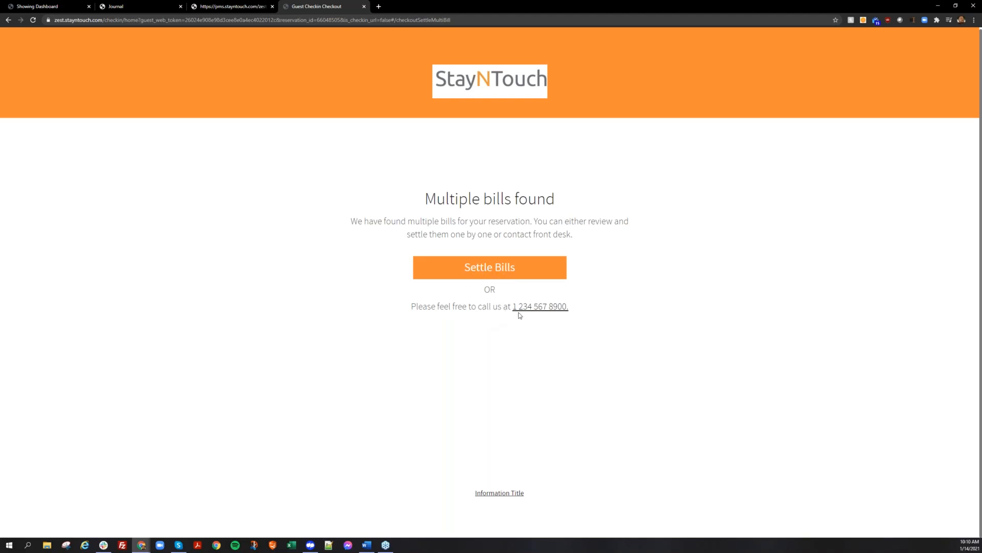
pyautogui.click(489, 273)
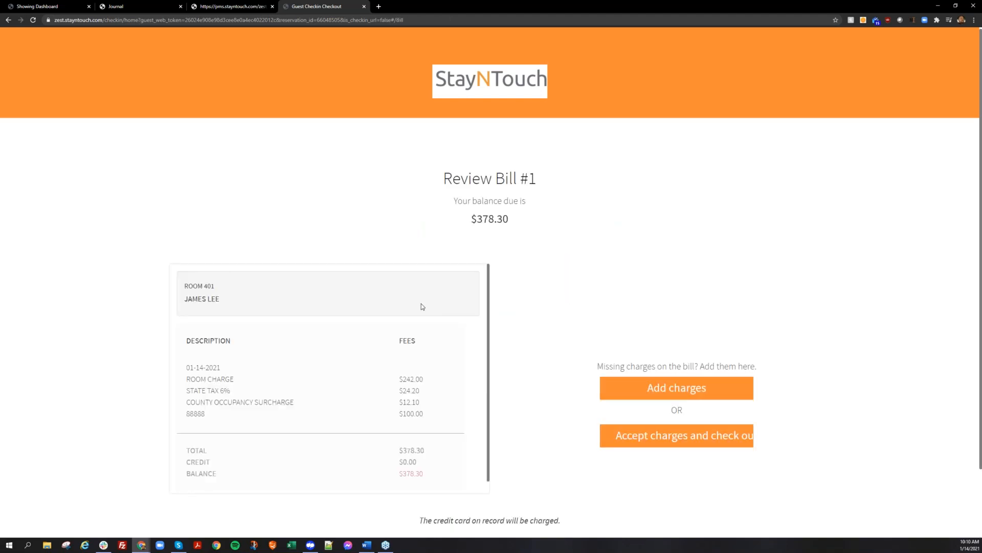
pyautogui.scroll(-3, 404, 327)
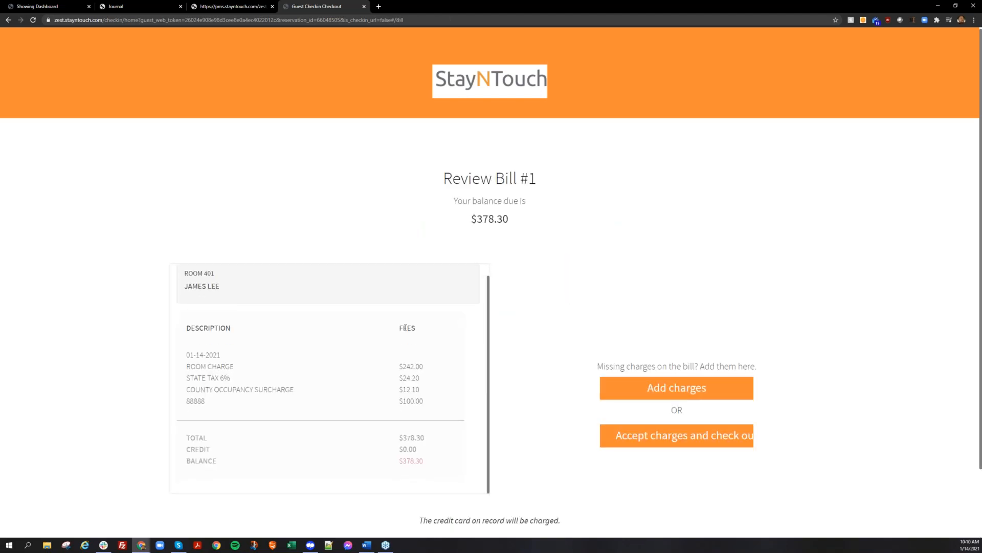
pyautogui.scroll(2, 617, 323)
# Step: Pay Bill #1's $378.30 with the Visa on file and scroll through Review Bill #2
pyautogui.click(635, 440)
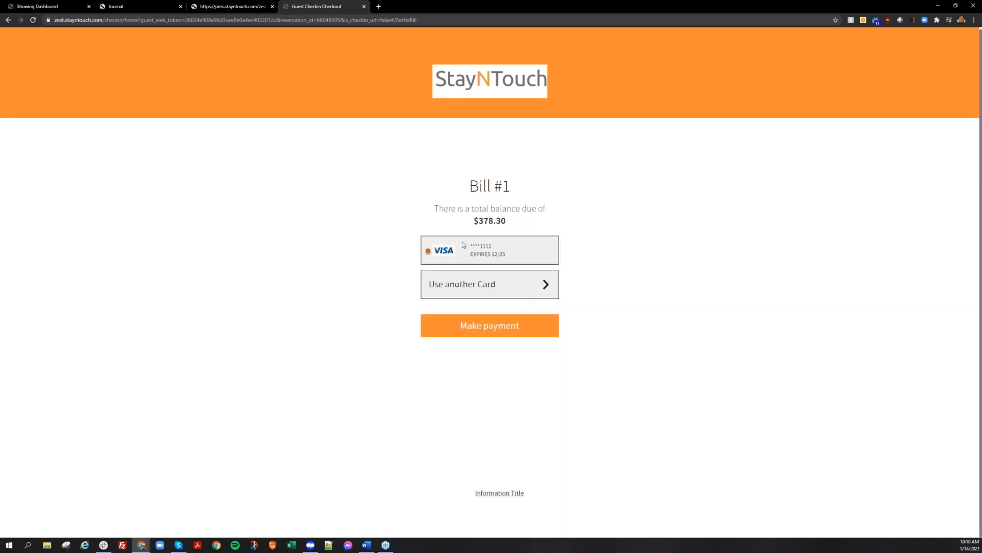
pyautogui.click(475, 326)
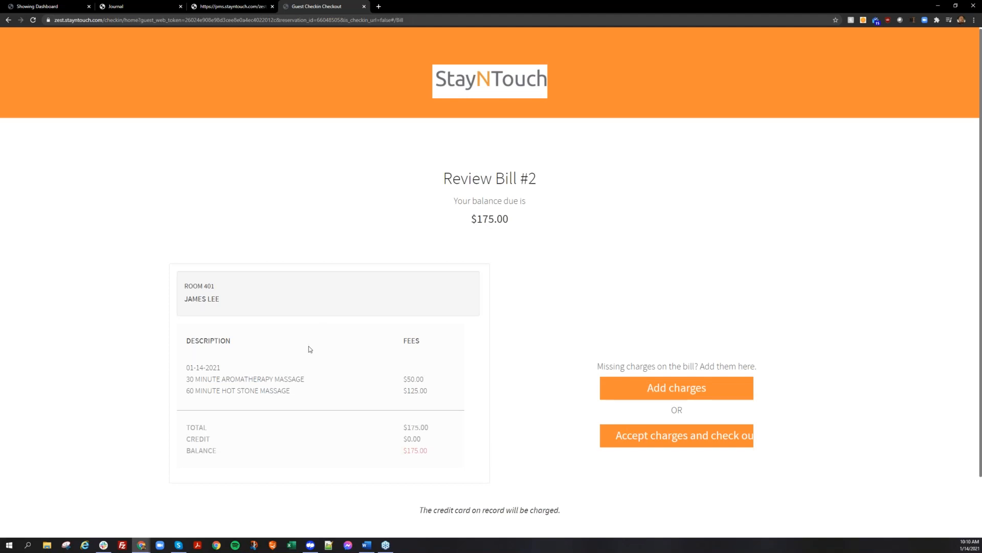
pyautogui.scroll(-2, 307, 347)
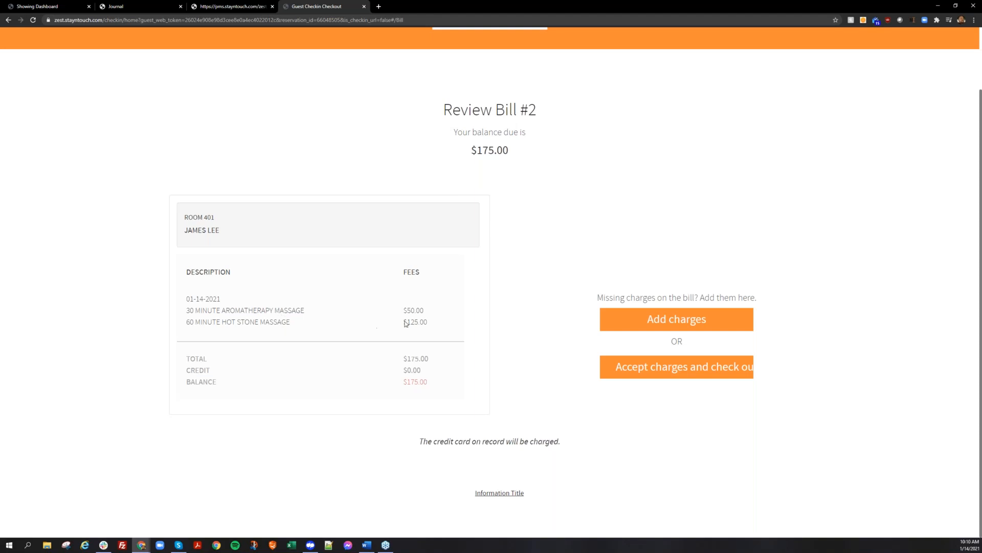
# Step: Accept Bill #2's $175.00 charges and enter a new card number expiring DEC 2025
pyautogui.click(677, 376)
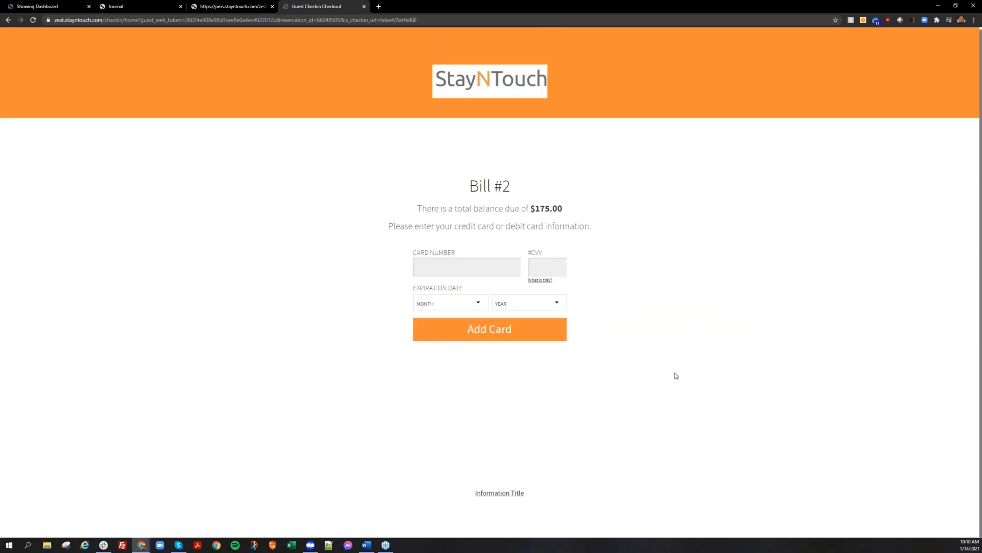
pyautogui.click(459, 270)
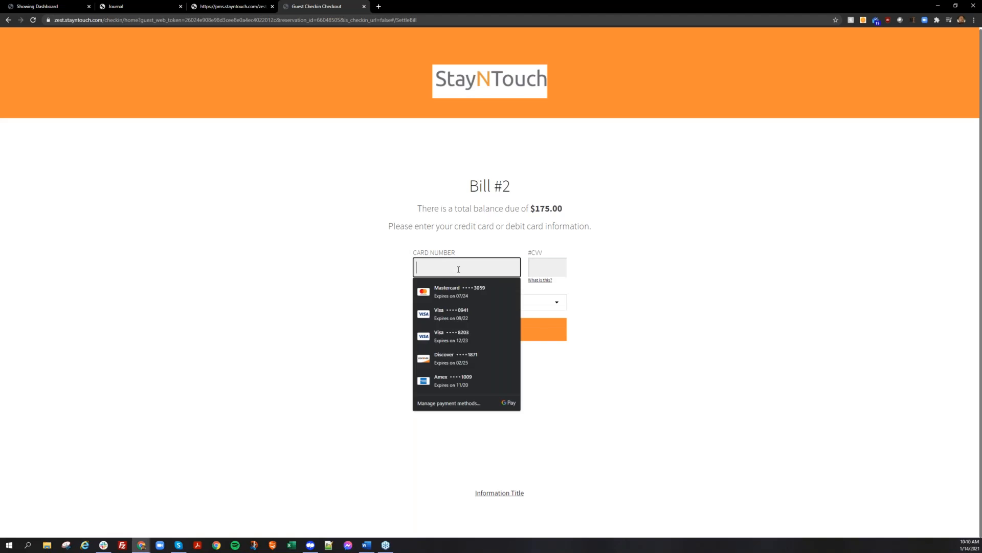
pyautogui.write('444')
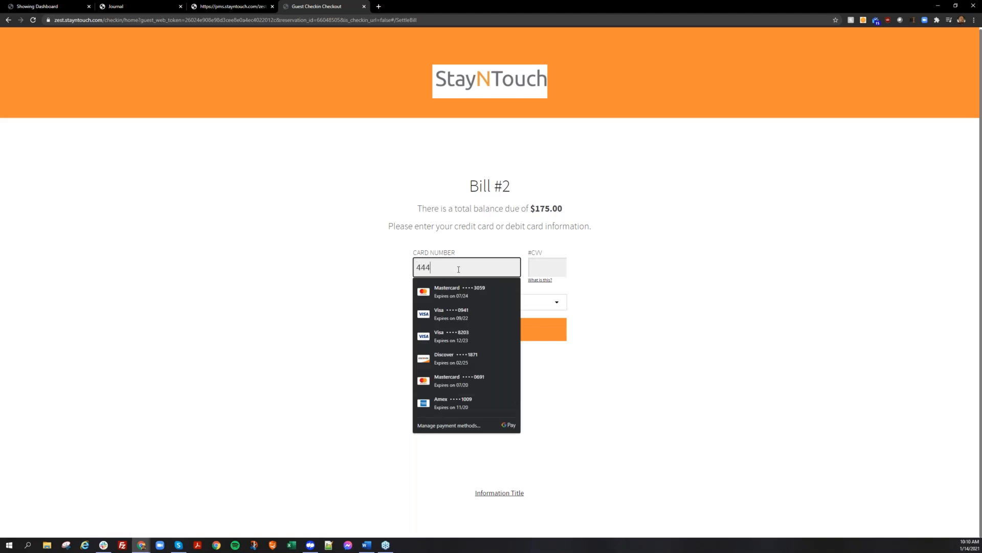
pyautogui.write('4333322221111')
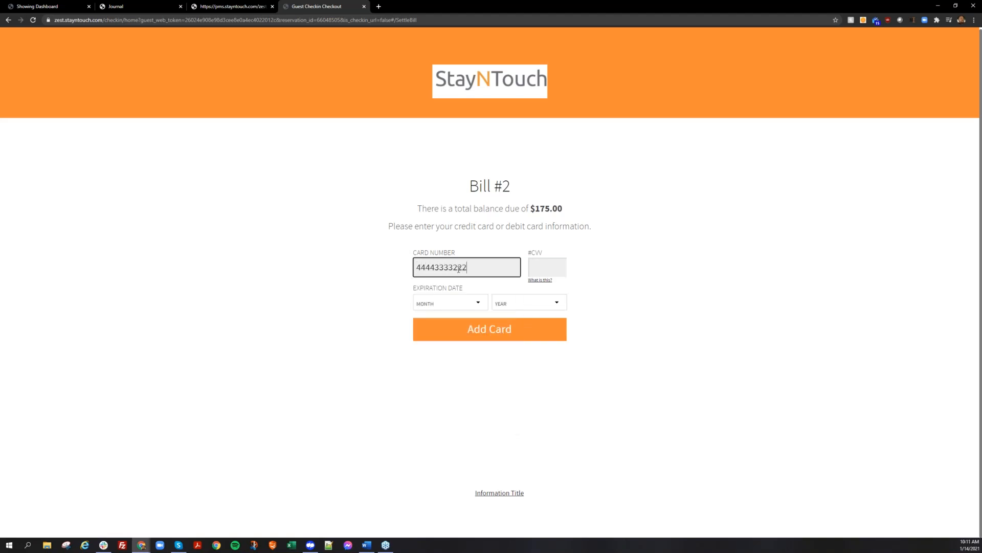
pyautogui.press('Tab')
pyautogui.click(476, 286)
pyautogui.click(455, 303)
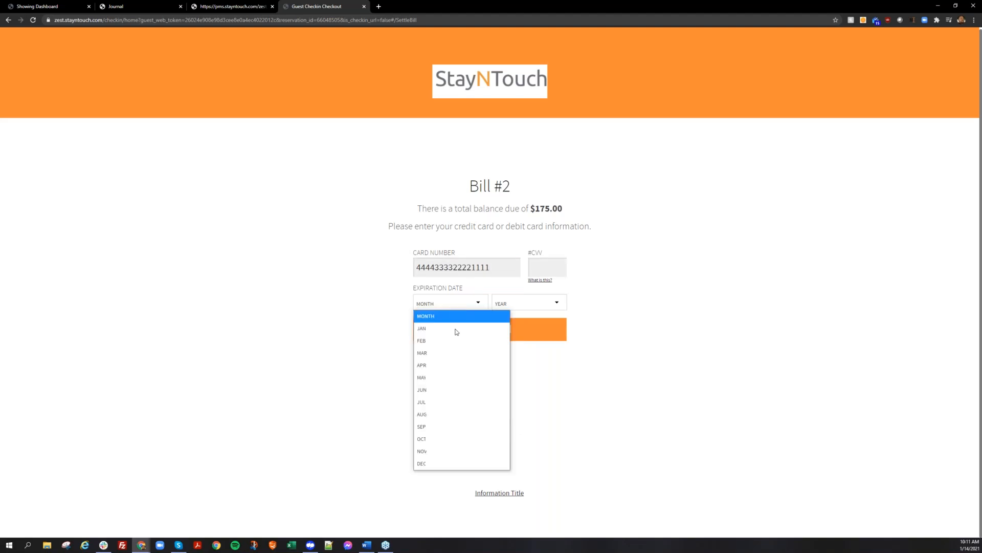
pyautogui.click(448, 462)
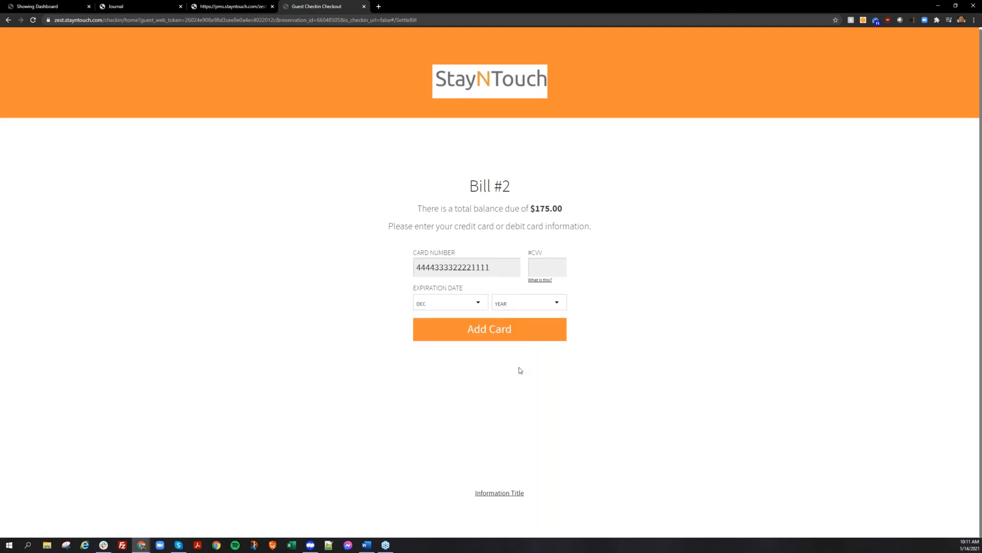
pyautogui.click(535, 301)
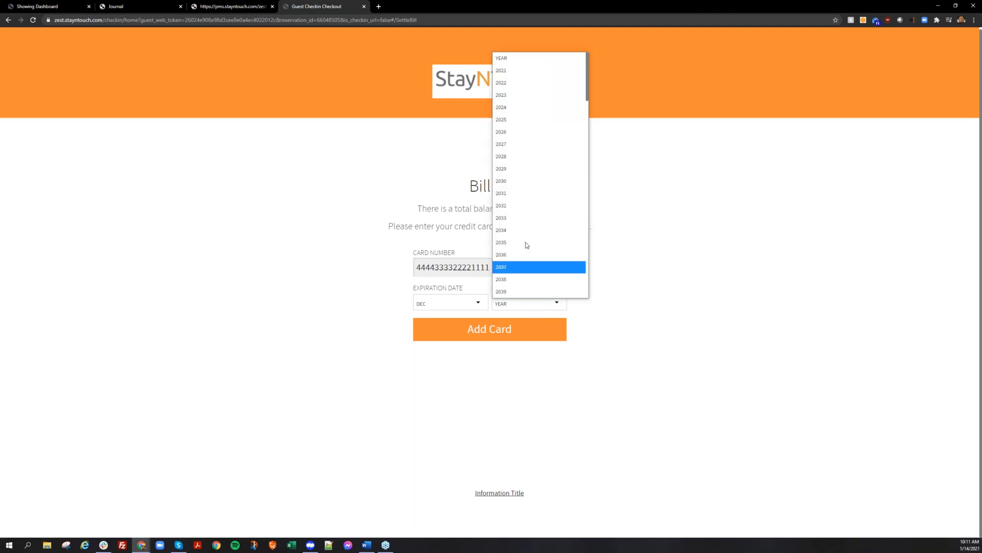
pyautogui.click(508, 121)
# Step: Add the new card after filling in its CVV, then pay Bill #2 to finish checkout
pyautogui.click(474, 340)
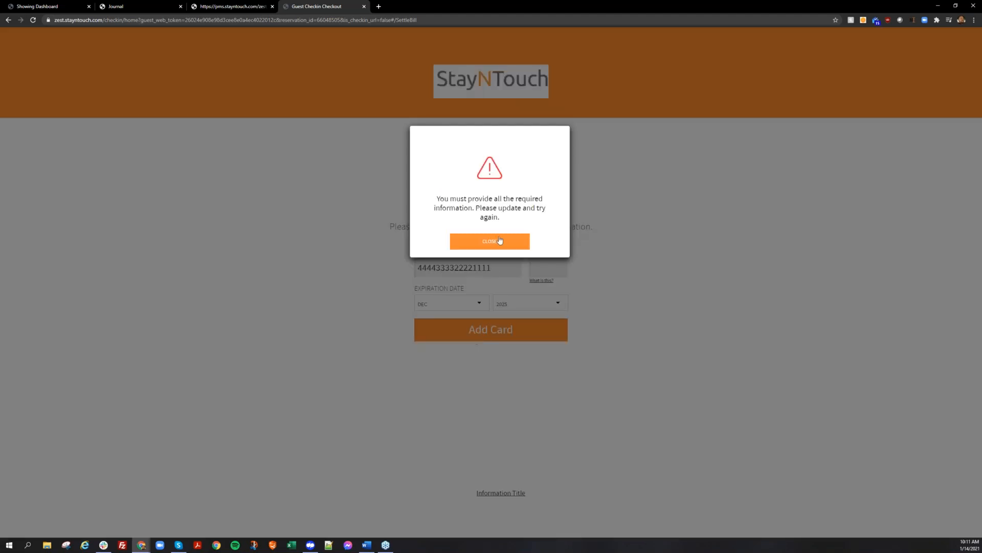
pyautogui.click(490, 241)
pyautogui.click(548, 270)
pyautogui.write('123')
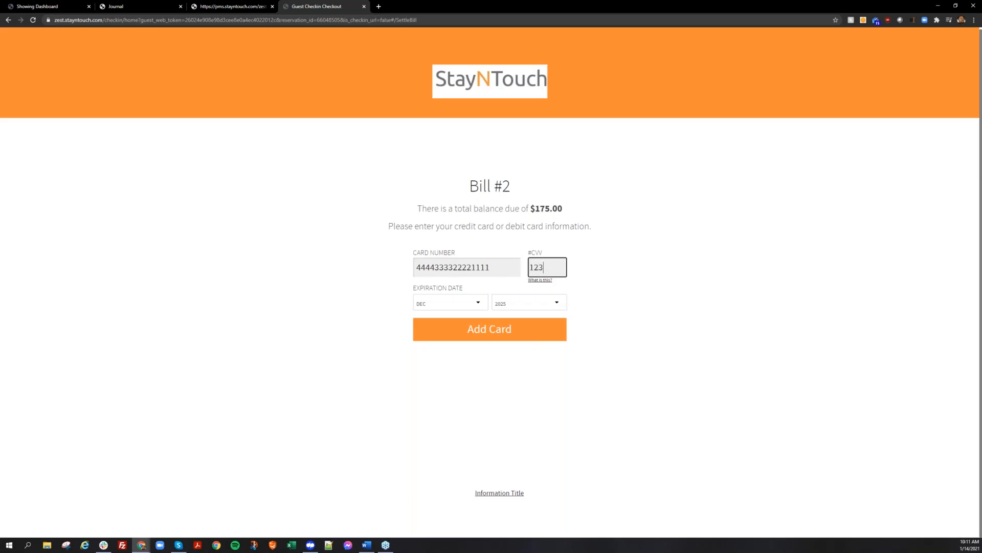
pyautogui.click(523, 326)
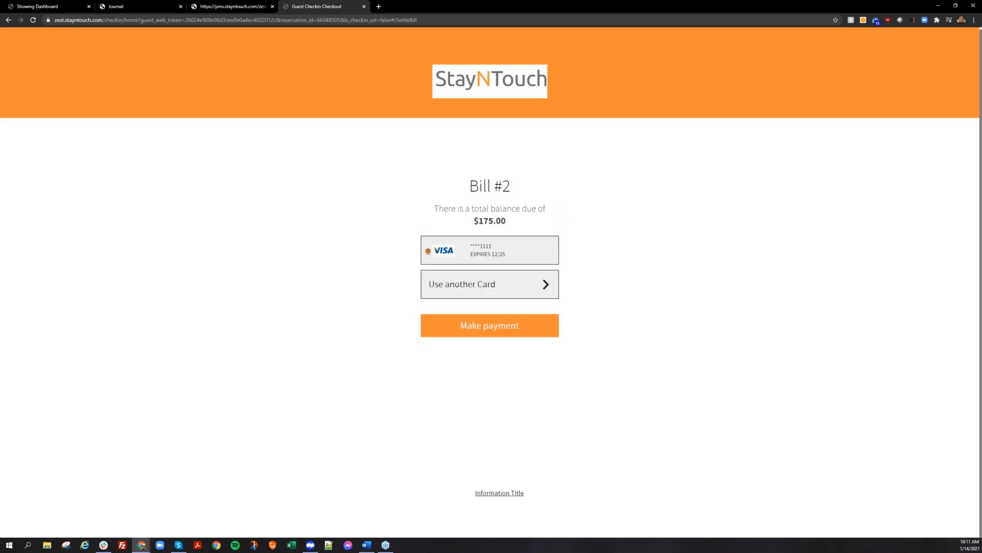
pyautogui.click(493, 333)
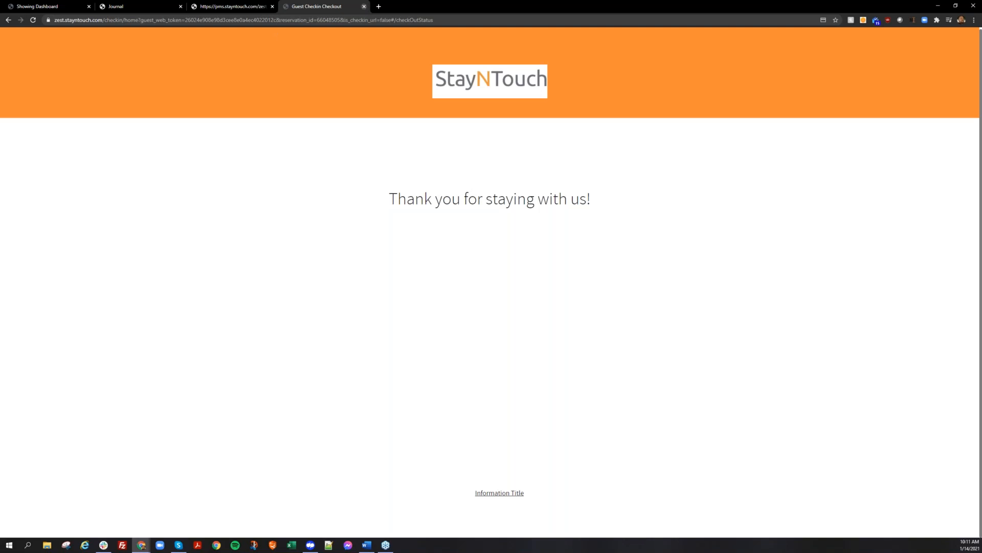
# Step: Switch to the Journal page and open the Wexford Bay Hotel Manager Dashboard
pyautogui.click(223, 6)
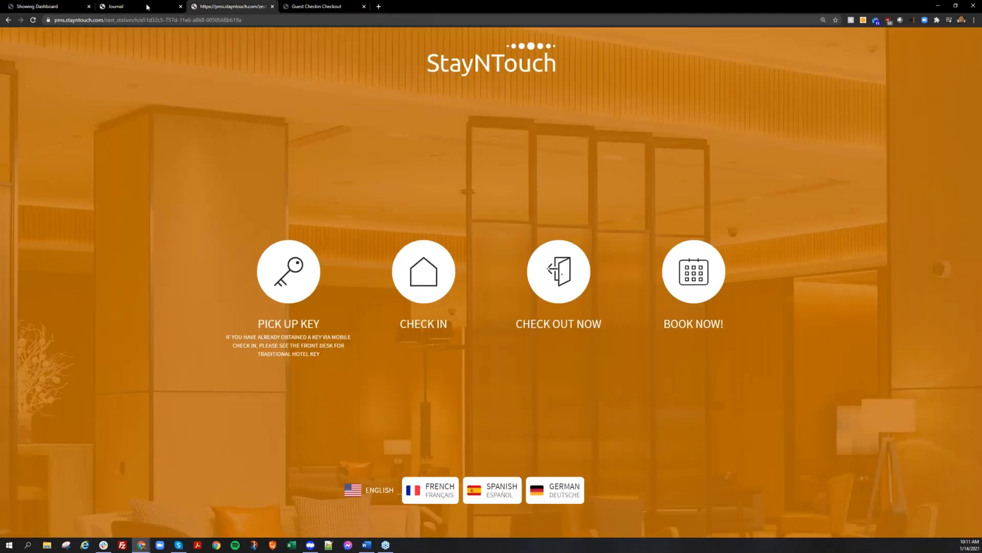
pyautogui.click(129, 7)
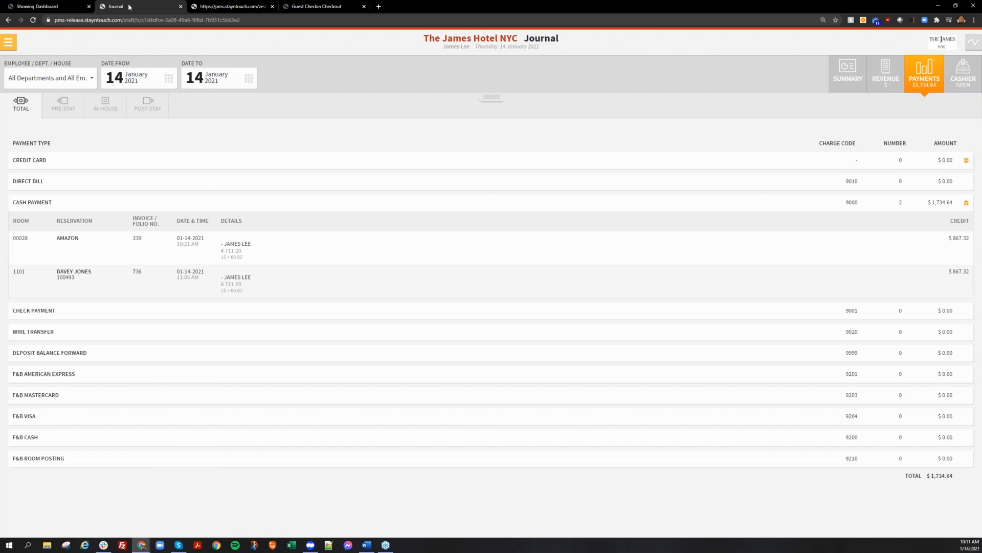
pyautogui.click(14, 45)
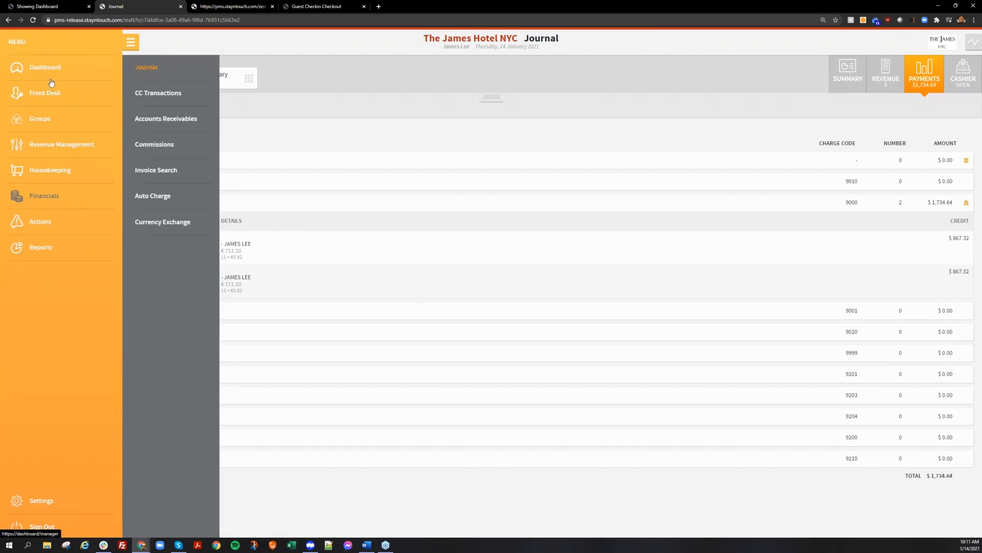
pyautogui.click(47, 68)
pyautogui.click(32, 6)
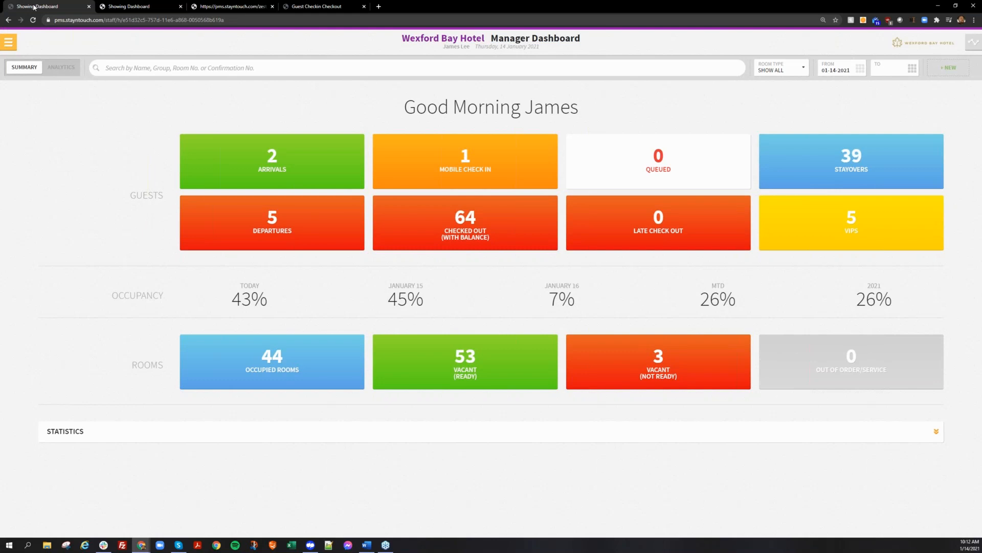
# Step: On The James Hotel NYC dashboard, briefly search 401, clear it, and list the stayovers
pyautogui.click(114, 4)
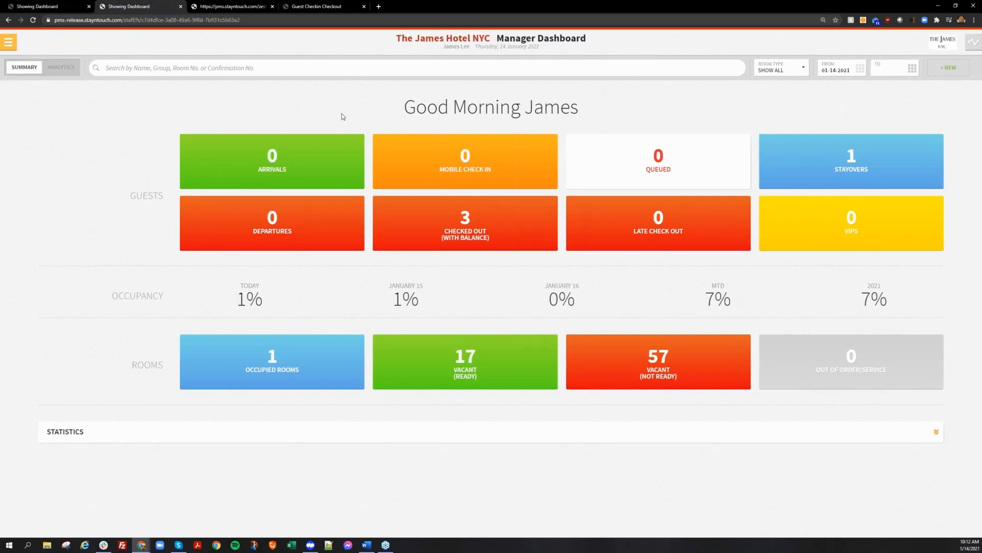
pyautogui.click(287, 67)
pyautogui.write('401')
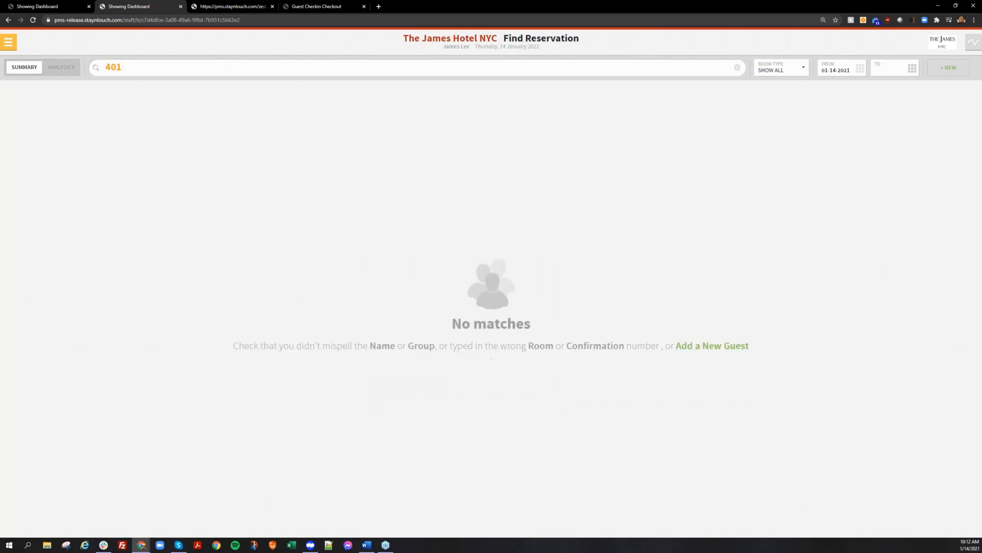
pyautogui.press('BackSpace')
pyautogui.press('BackSpace')
pyautogui.press('BackSpace')
pyautogui.click(851, 162)
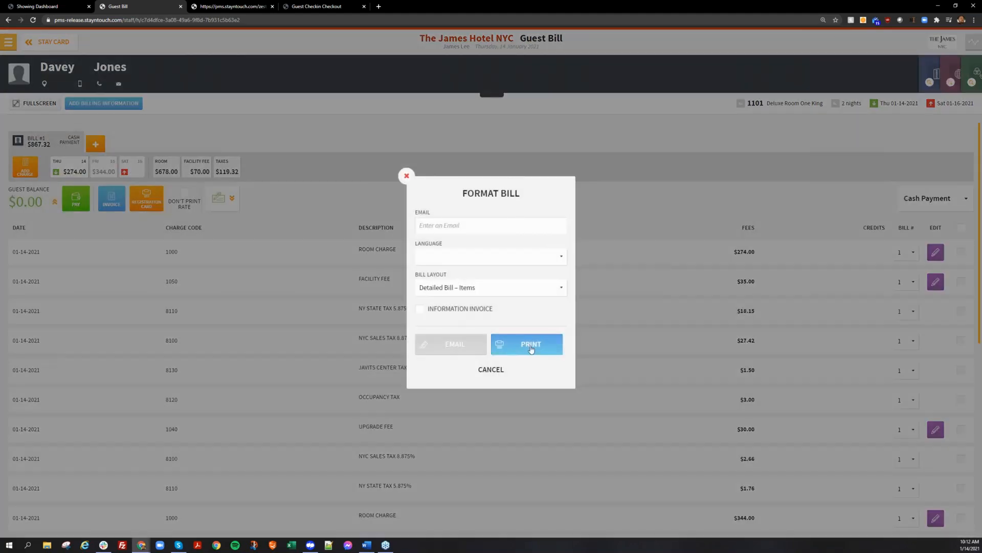
# Step: Preview room 1101's guest bill invoice, highlighting the Cash Payment line, then close the preview
pyautogui.click(530, 348)
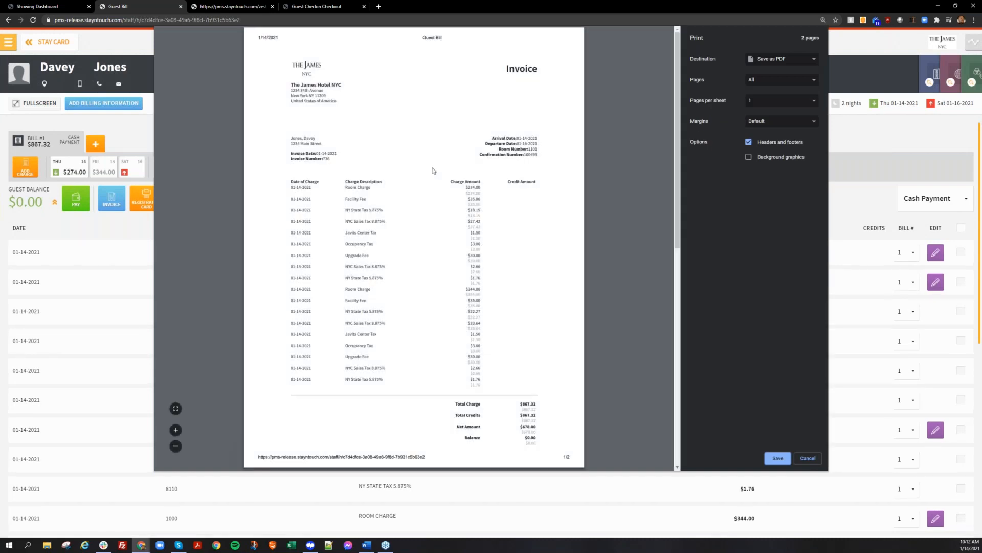
pyautogui.scroll(-5, 433, 170)
pyautogui.moveTo(371, 301); pyautogui.dragTo(350, 306)
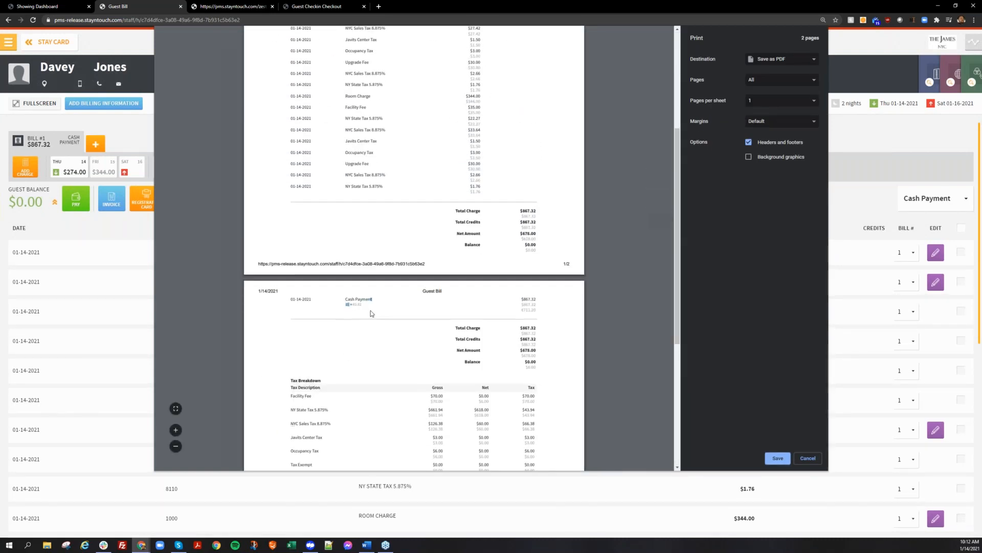
pyautogui.scroll(-3, 371, 313)
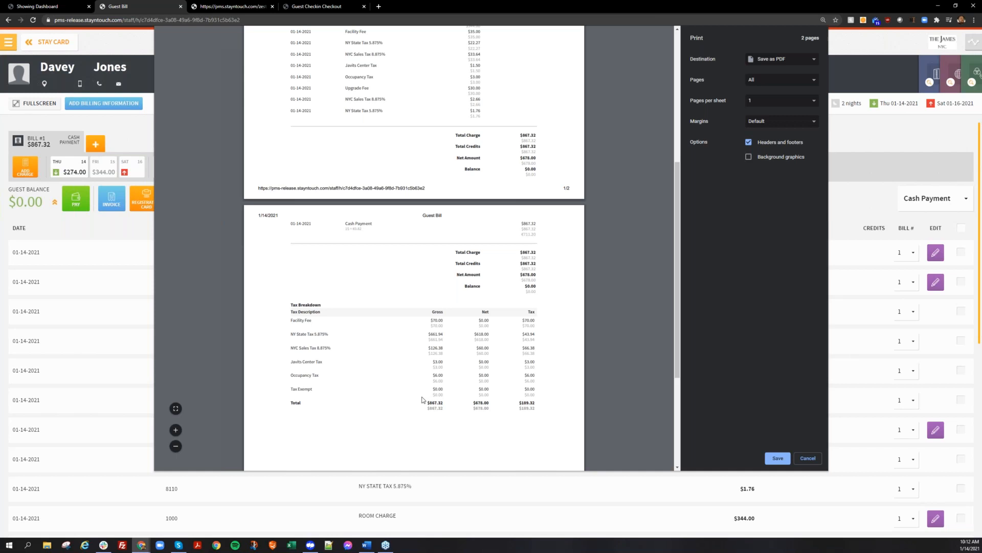
pyautogui.click(807, 459)
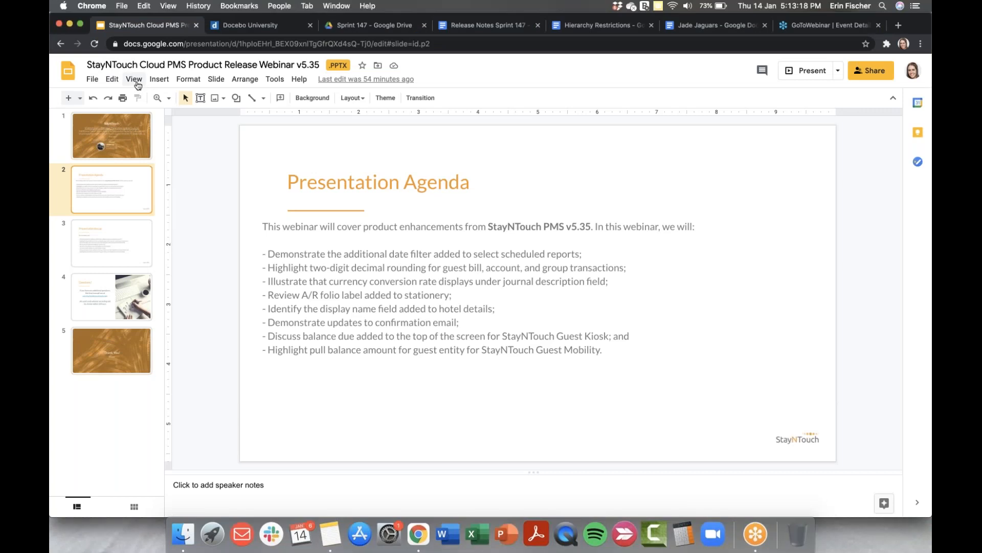
# Step: Present the v5.35 deck full screen and advance to the Presentation Recap slide
pyautogui.click(134, 80)
pyautogui.click(156, 86)
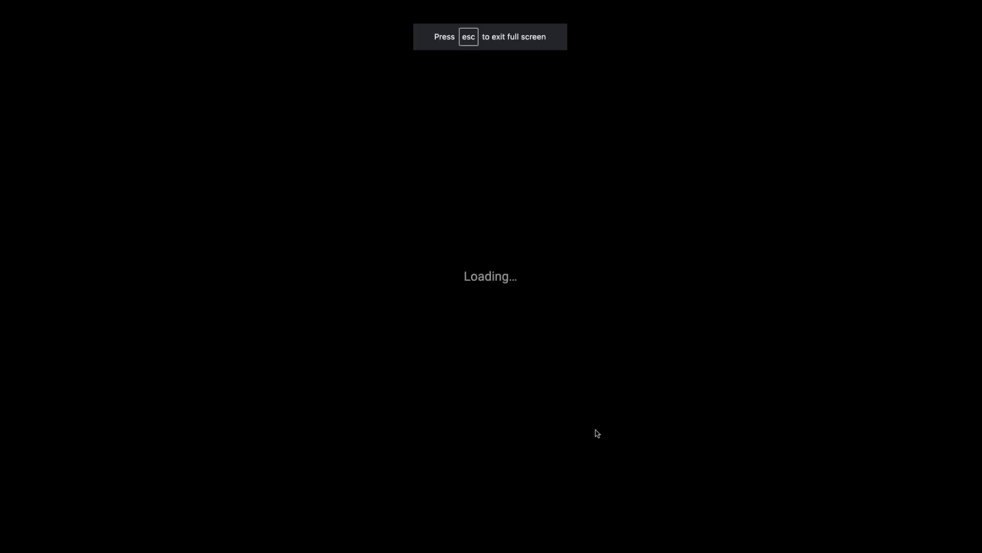
pyautogui.press('Right')
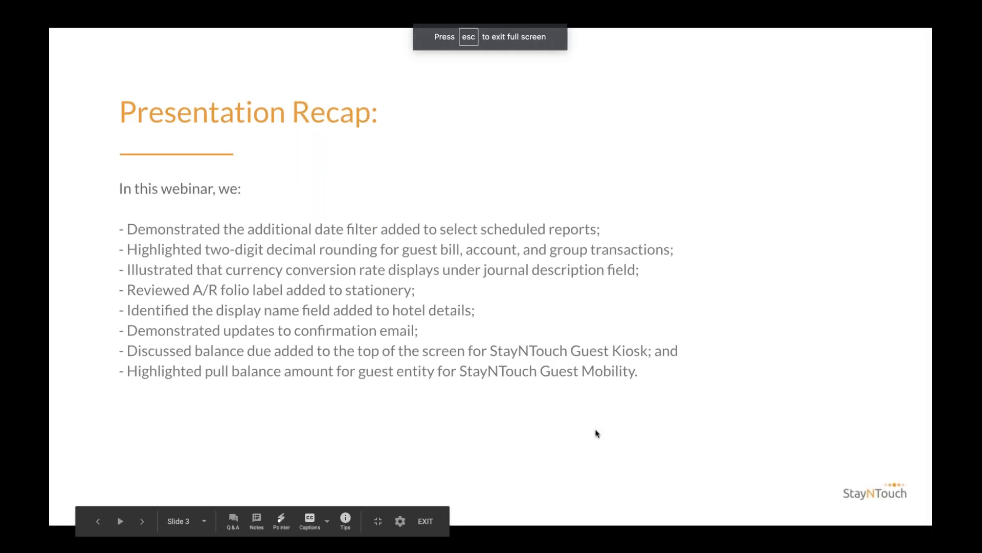